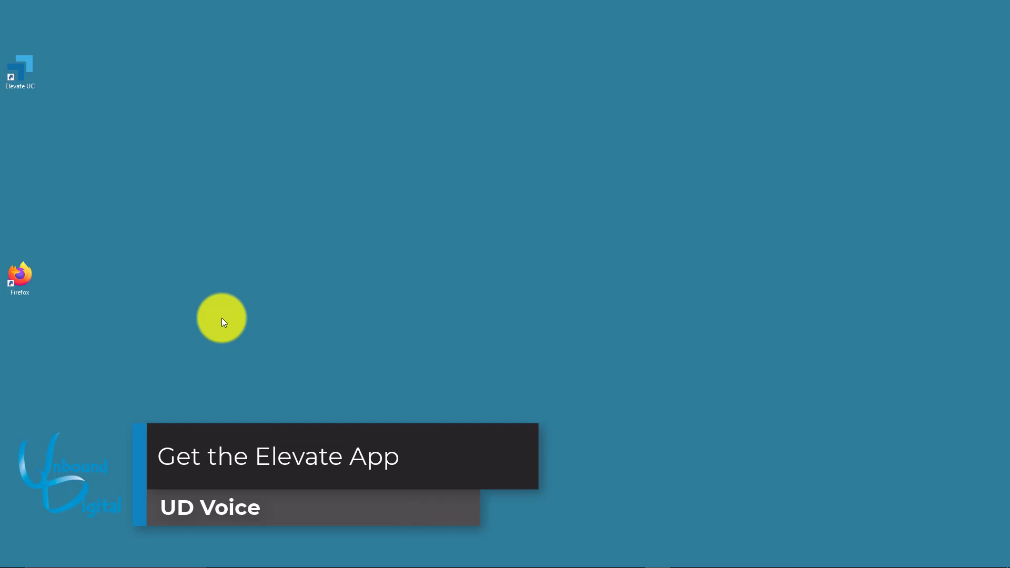
Launch Firefox and load the udvoiceapps.unbounddigital.net apps site
double_click(21, 278)
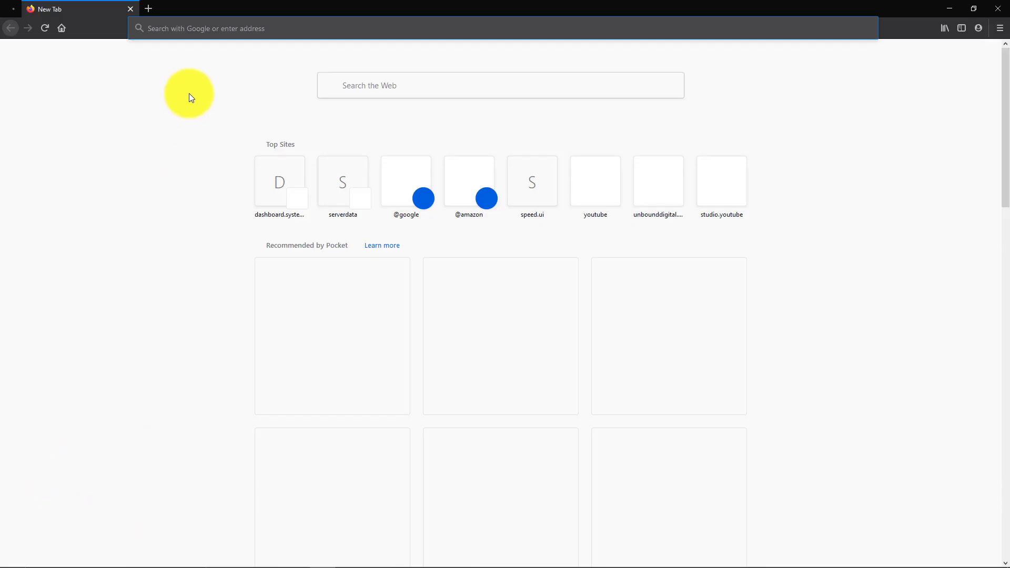
type("udvoiceapps.unbounddigital.net")
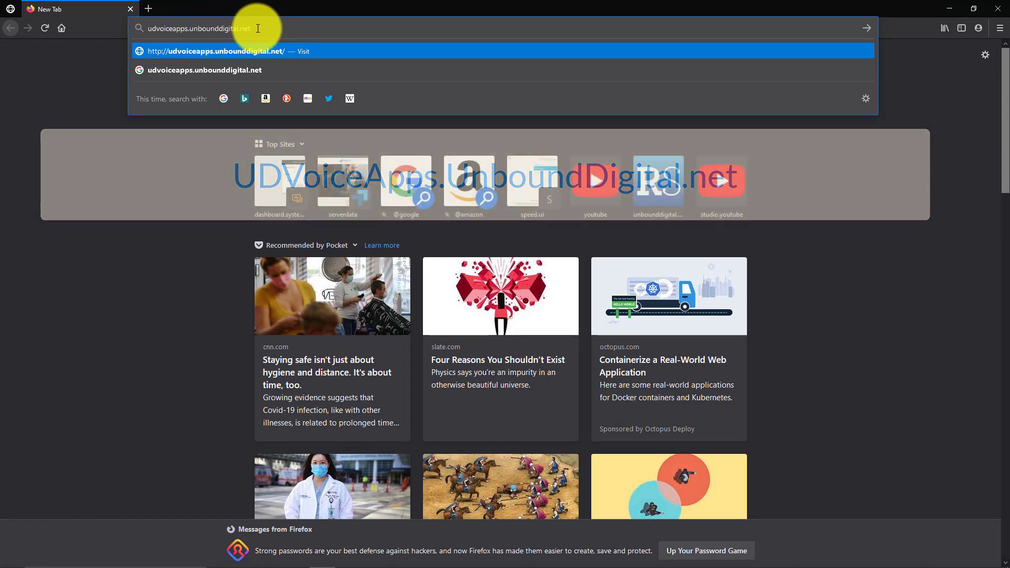
key("Return")
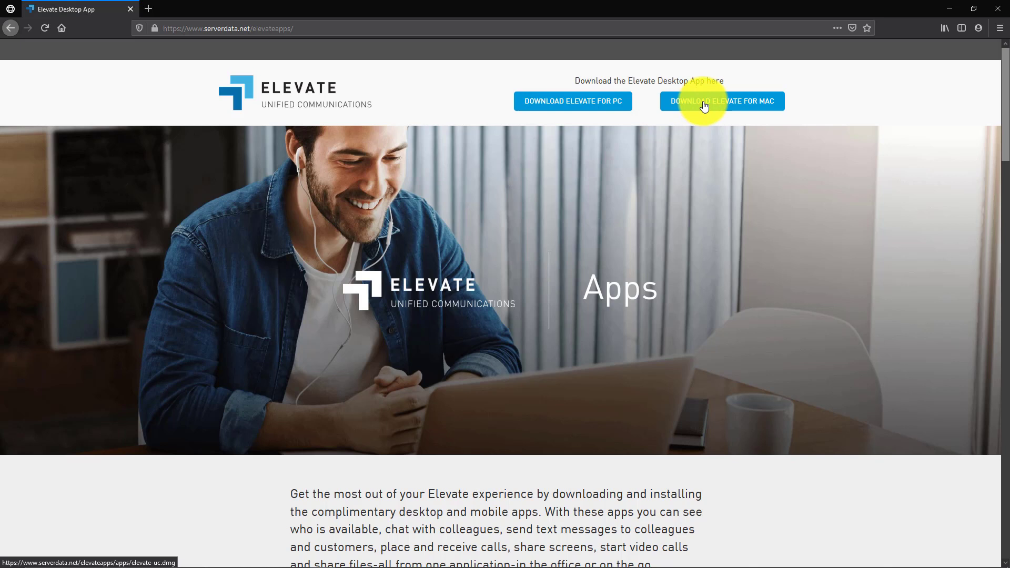
Download and save the Elevate for PC installer, elevate-uc.exe, and watch its progress
left_click(592, 109)
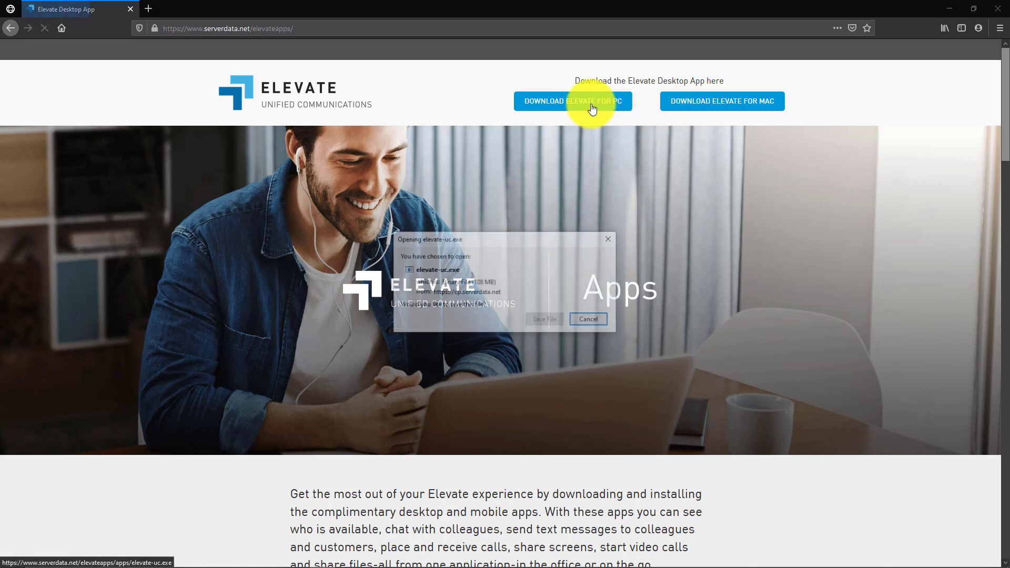
left_click(547, 325)
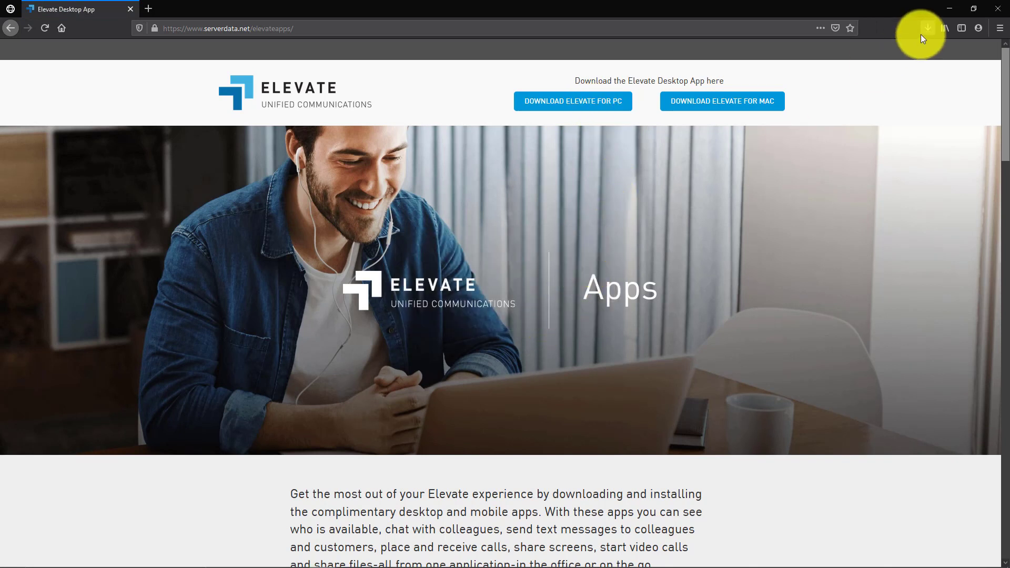
left_click(926, 30)
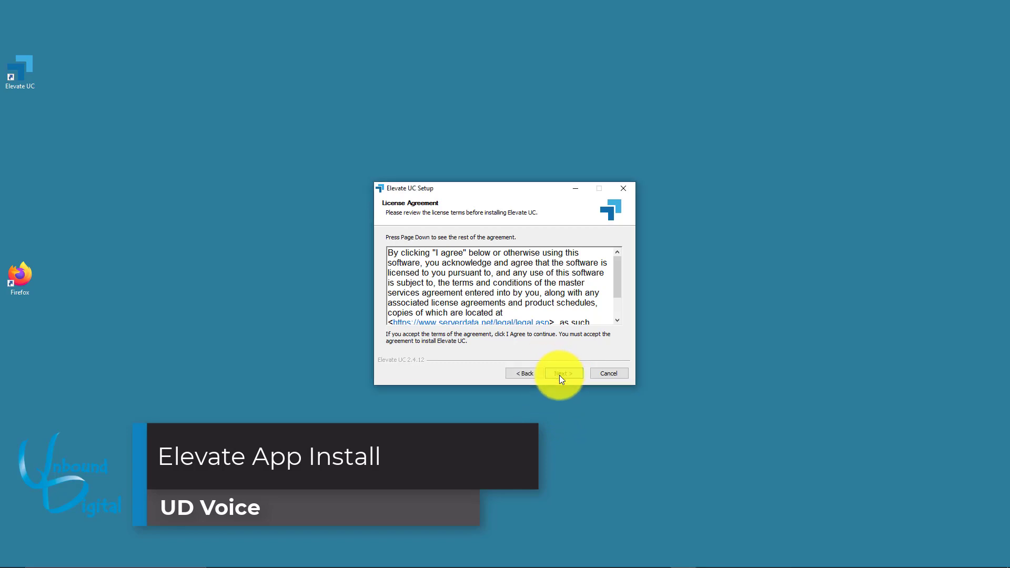
Accept the licence and install Elevate UC only for the current user in the default folder
left_click(560, 374)
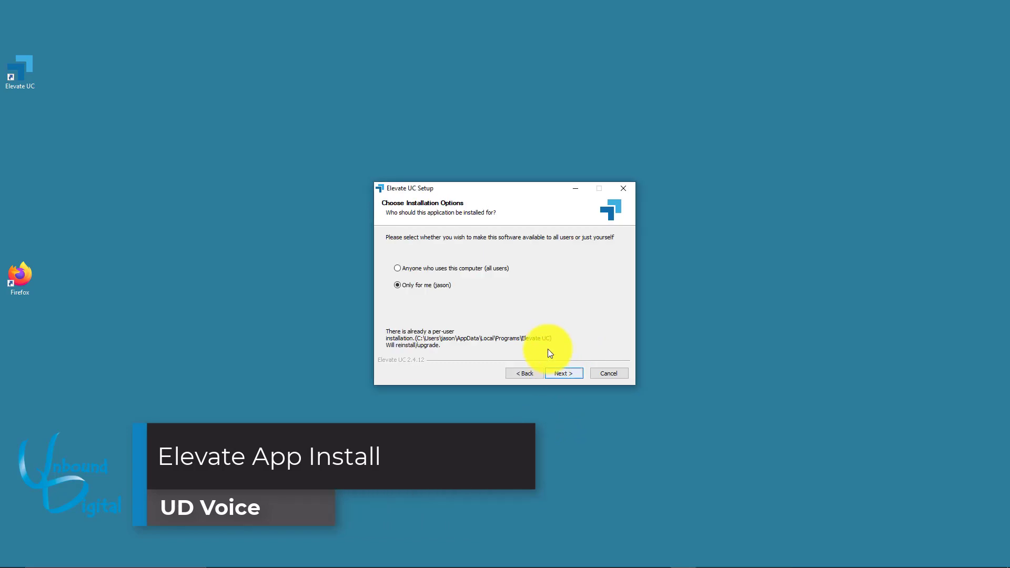
left_click(561, 373)
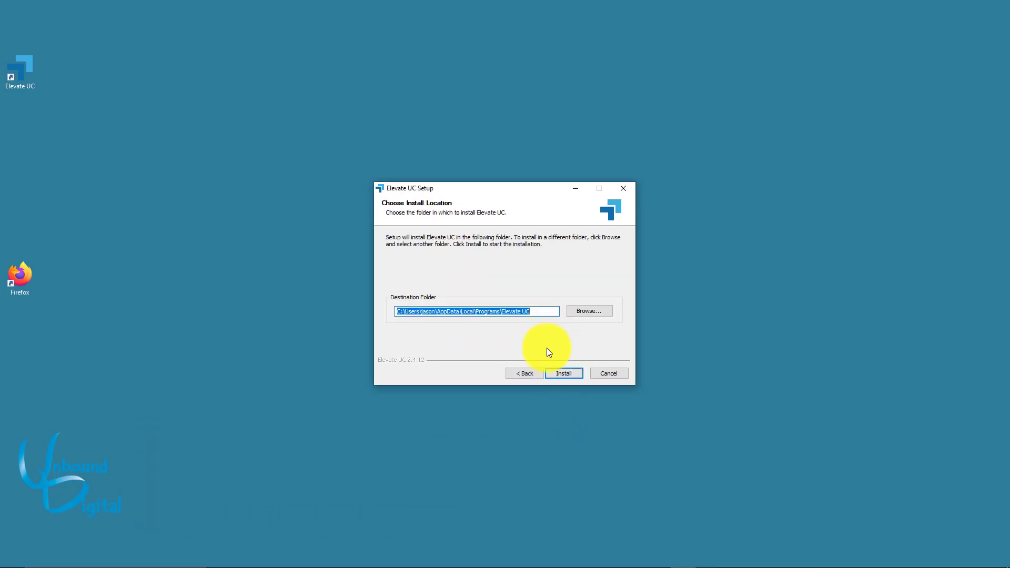
left_click(561, 373)
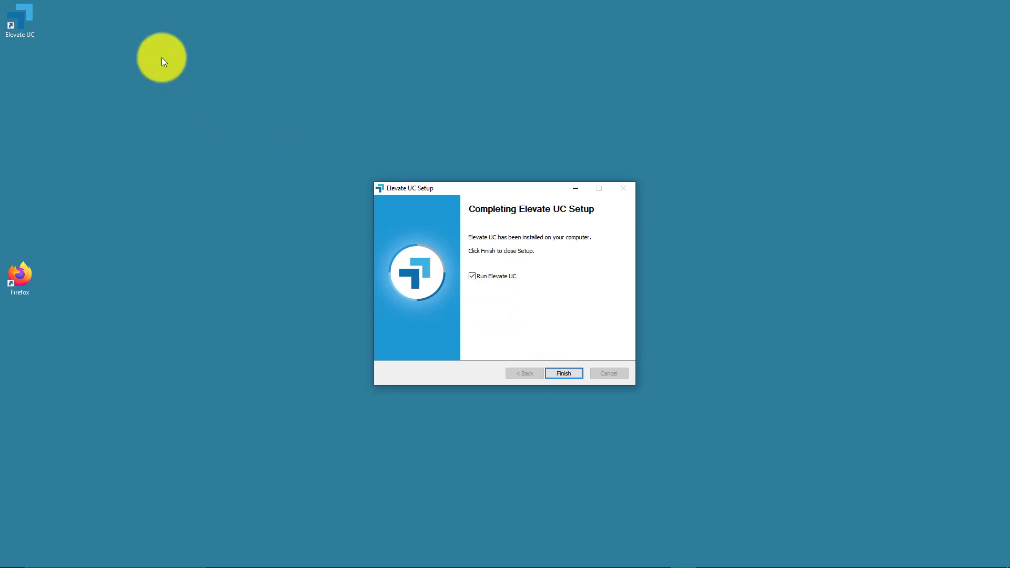
left_click(26, 24)
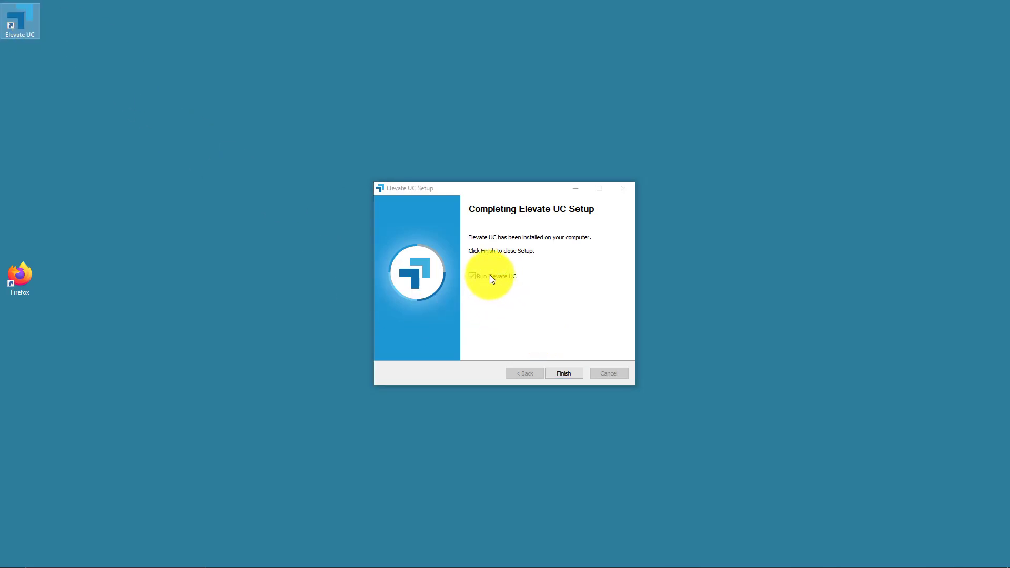
Finish setup to launch Elevate UC and sign in with the account e-mail and password
left_click(562, 371)
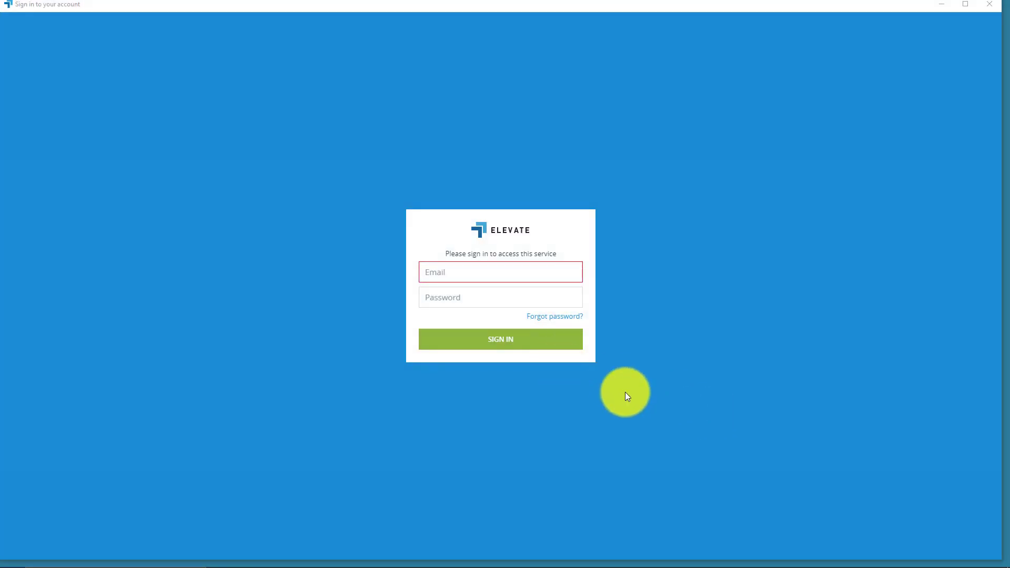
left_click(484, 278)
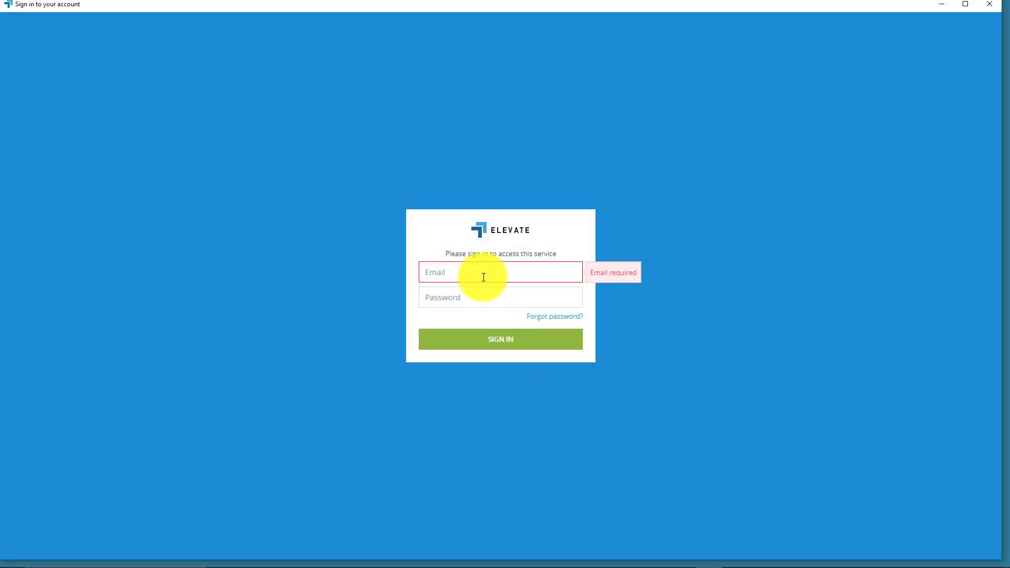
type("ud")
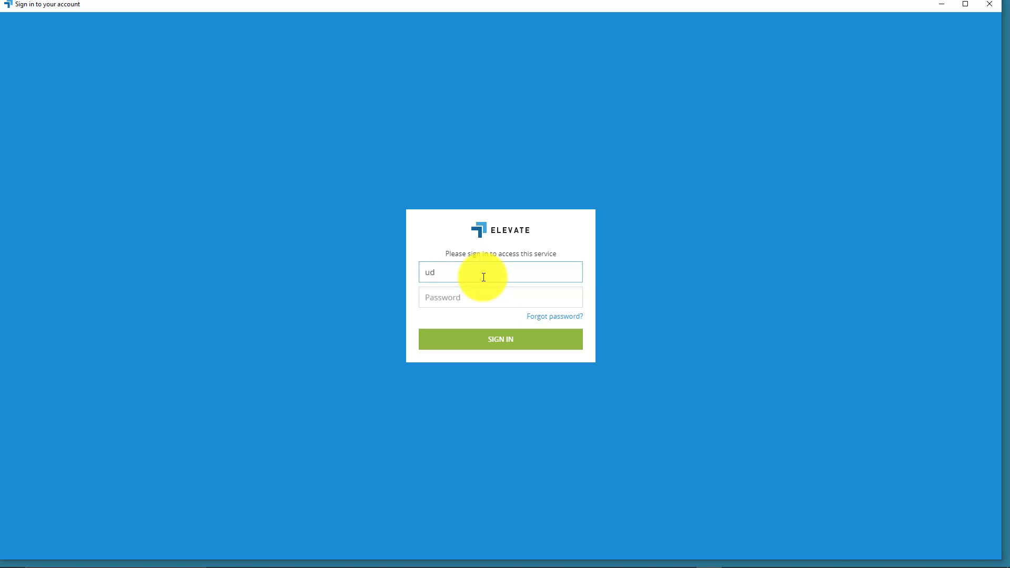
key("Tab")
type("•••")
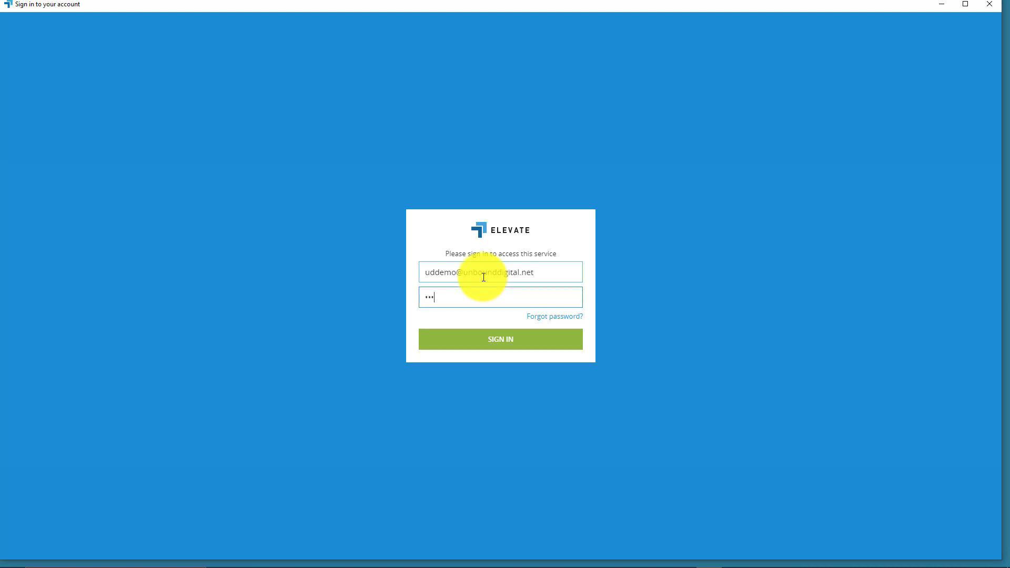
type("•••••")
key("Return")
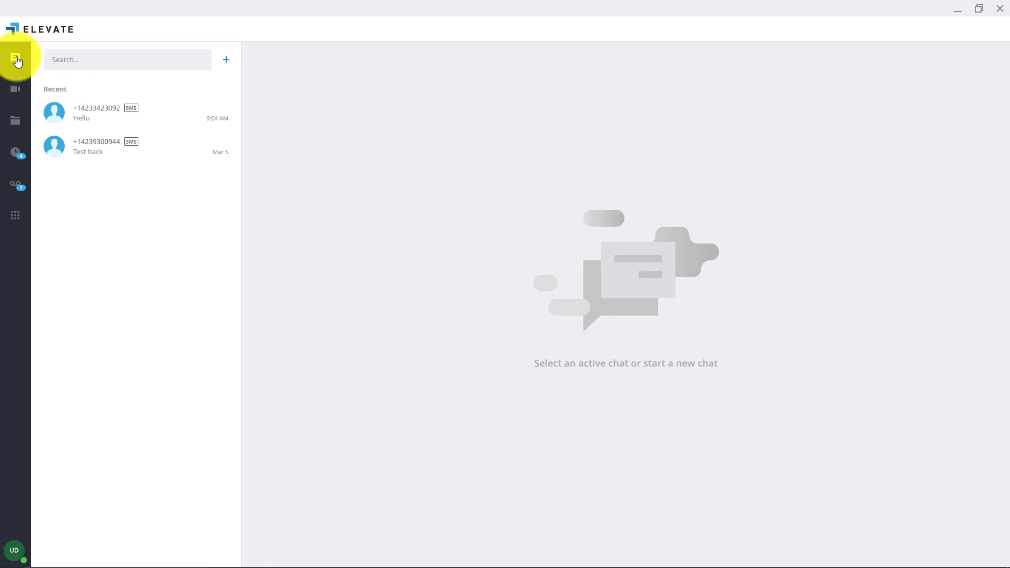
Browse the Meetings, Files, Call History, Voicemail and Dialpad views, then open My profile settings
left_click(13, 89)
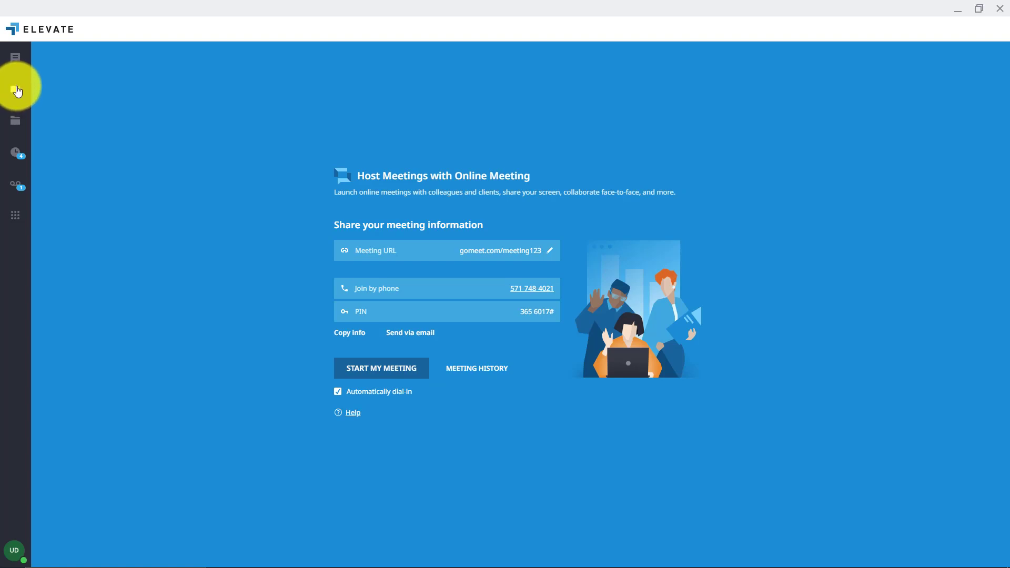
left_click(15, 121)
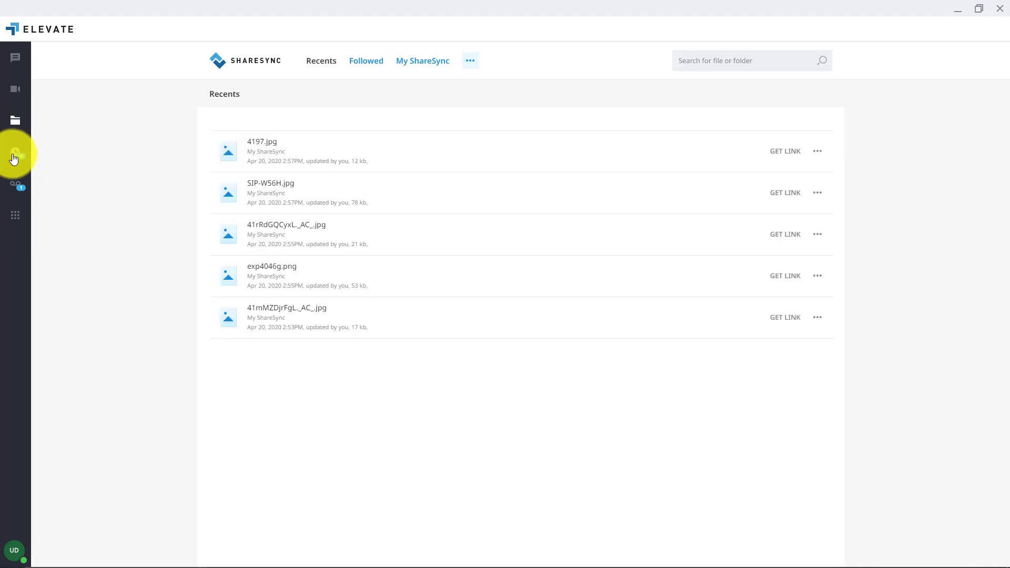
left_click(16, 156)
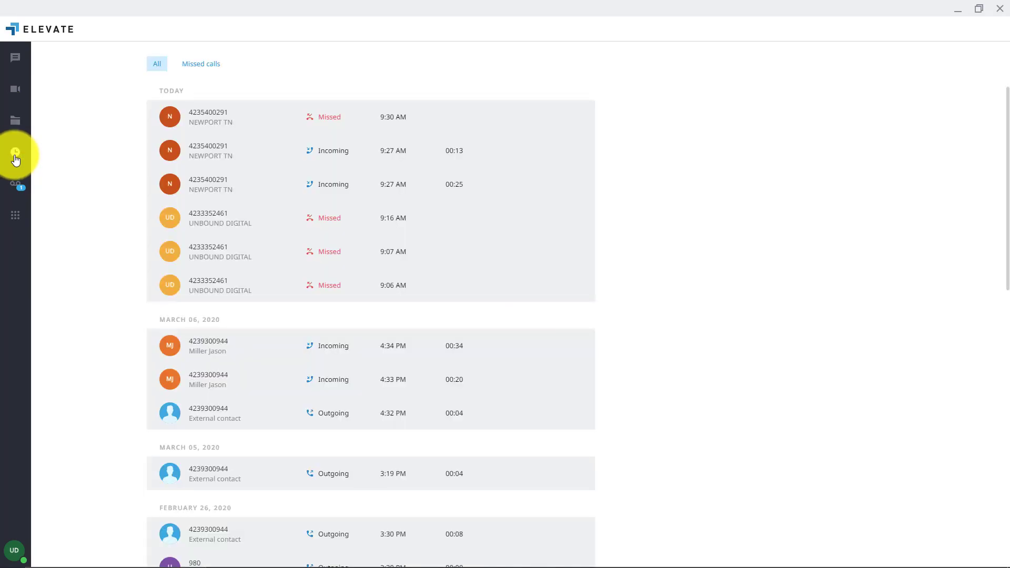
left_click(16, 184)
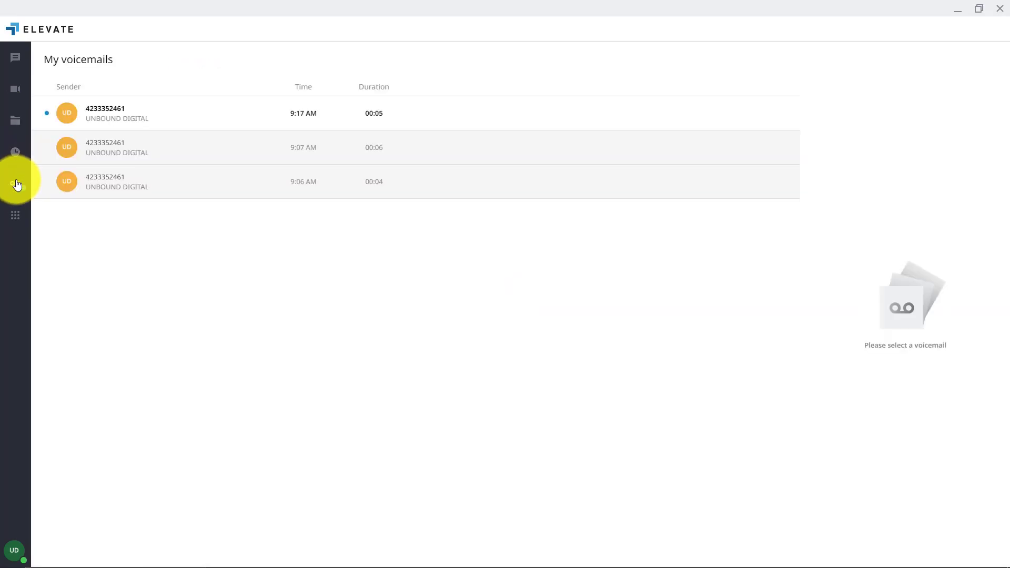
left_click(15, 219)
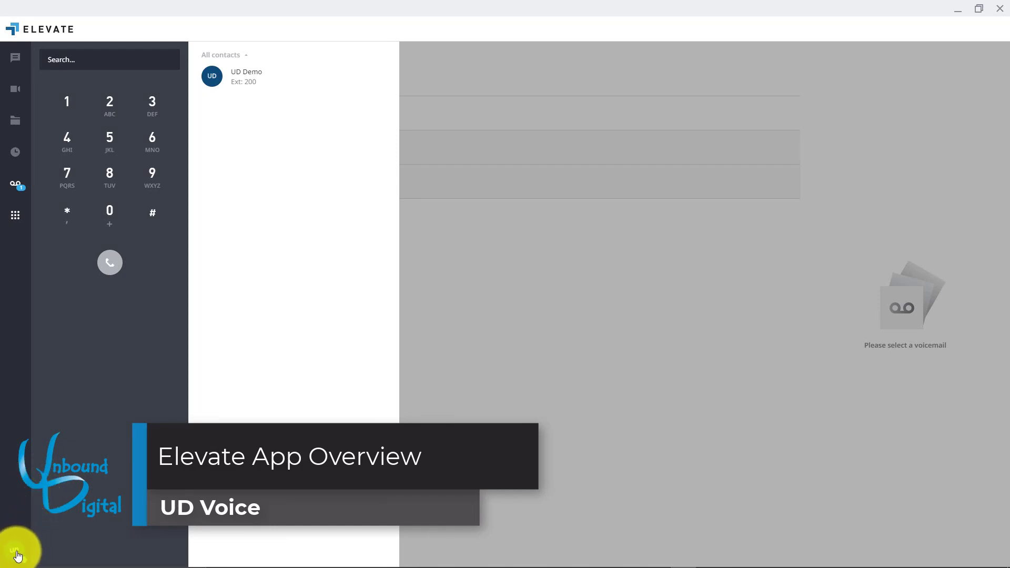
left_click(17, 556)
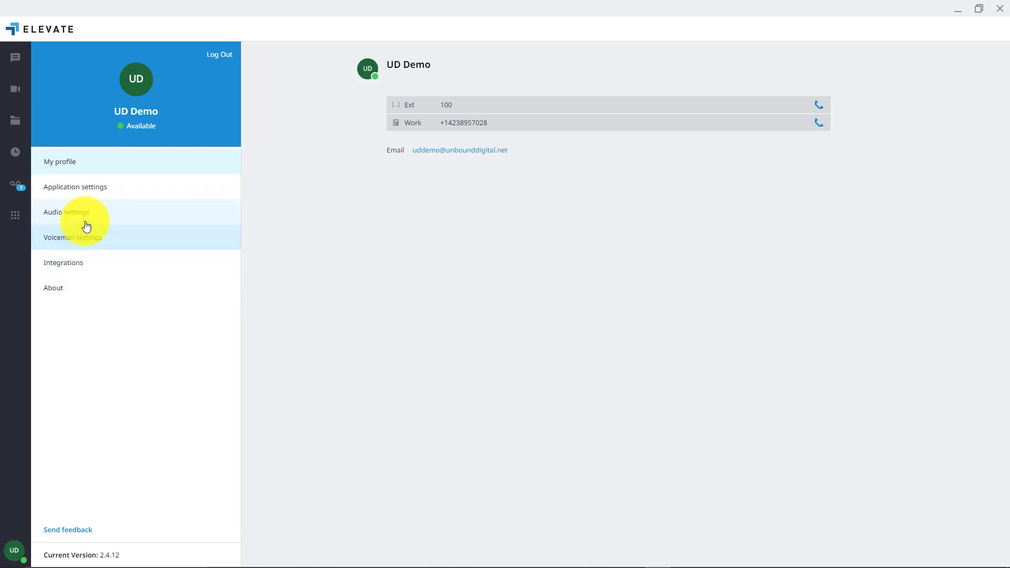
Set Application mode to Call Controller on the Yealink T46S and enable Receptionist view, saving each
left_click(84, 196)
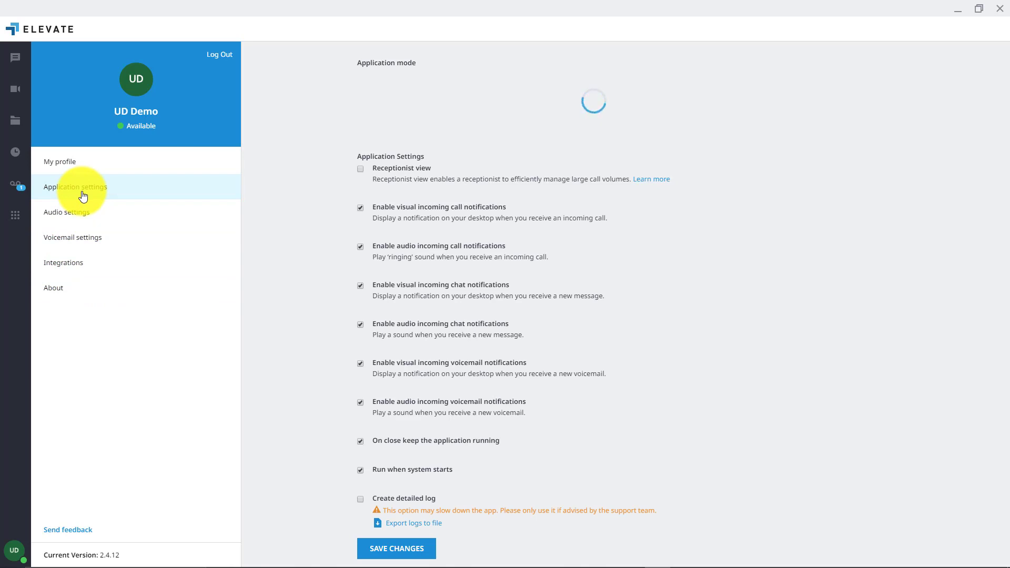
left_click(356, 81)
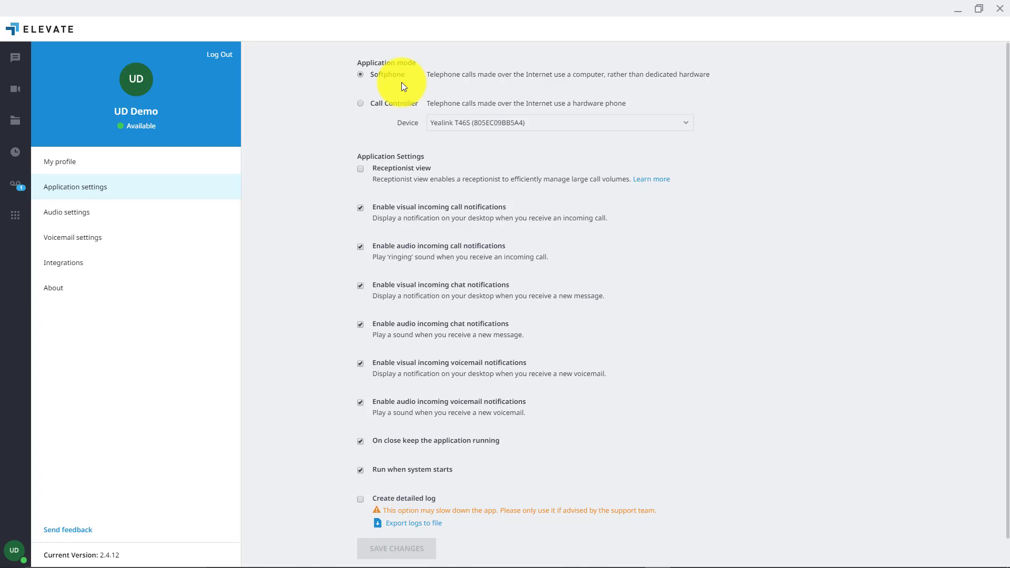
left_click(360, 104)
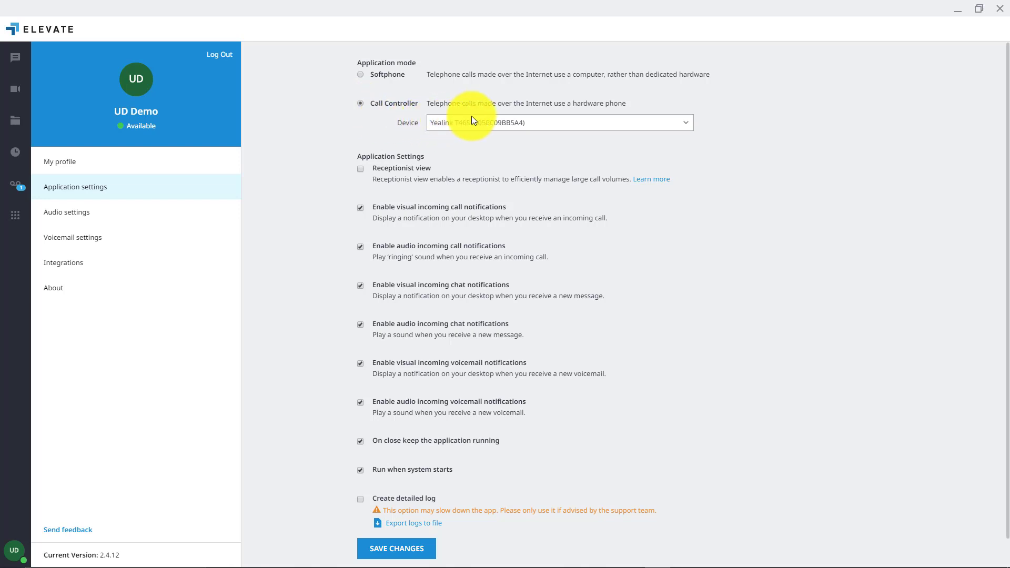
left_click(485, 121)
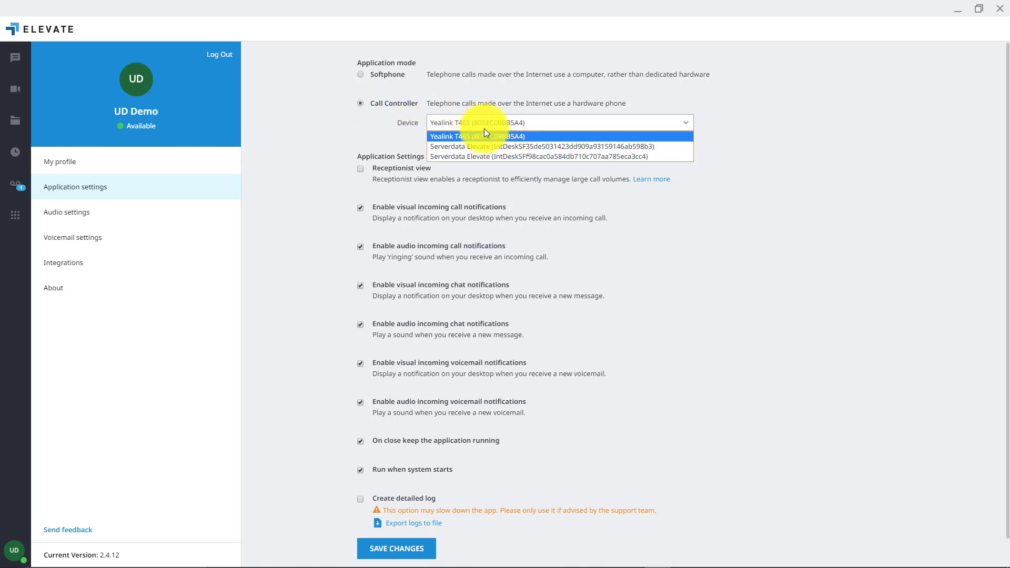
left_click(484, 136)
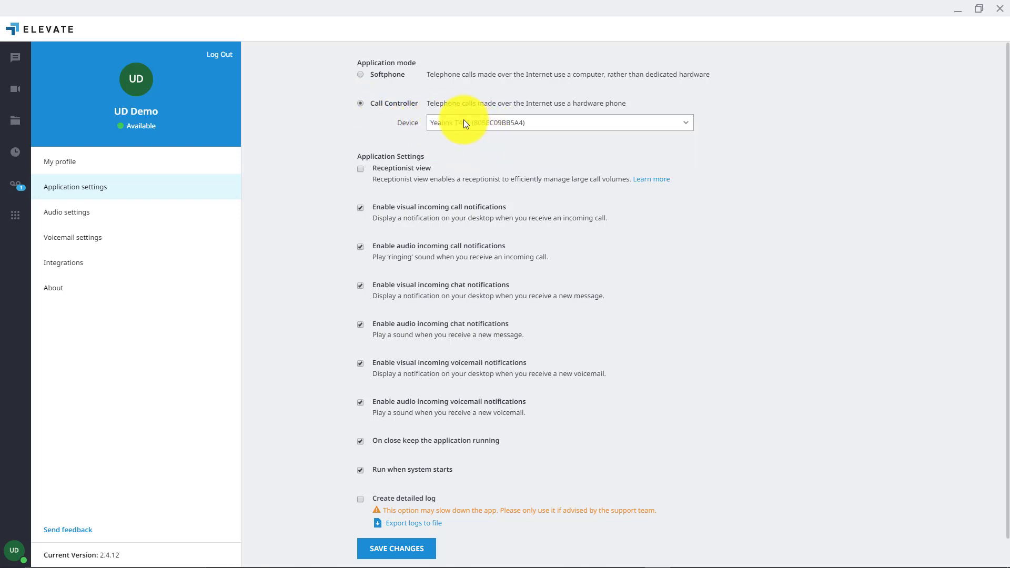
left_click(411, 534)
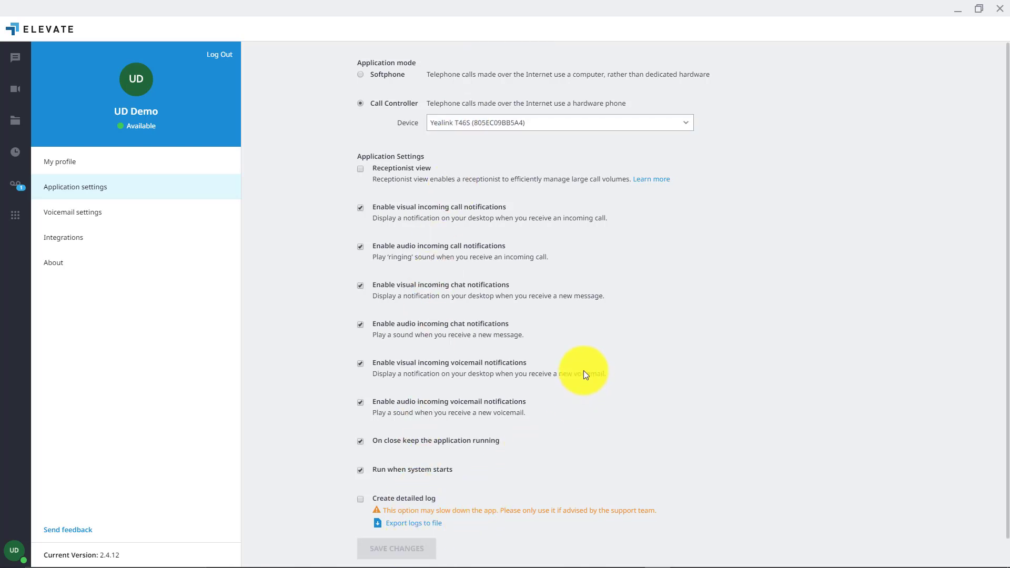
left_click(360, 169)
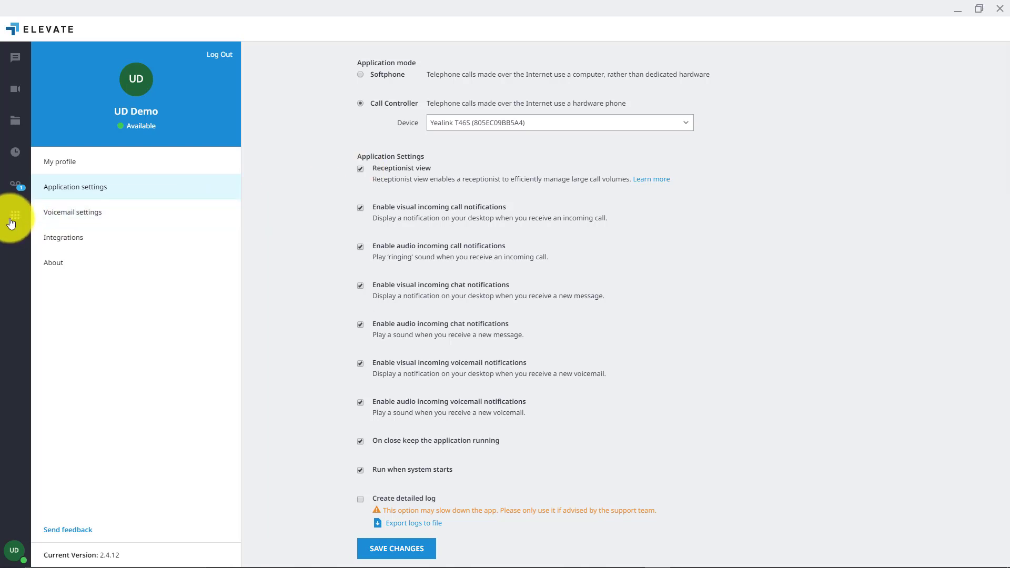
left_click(378, 554)
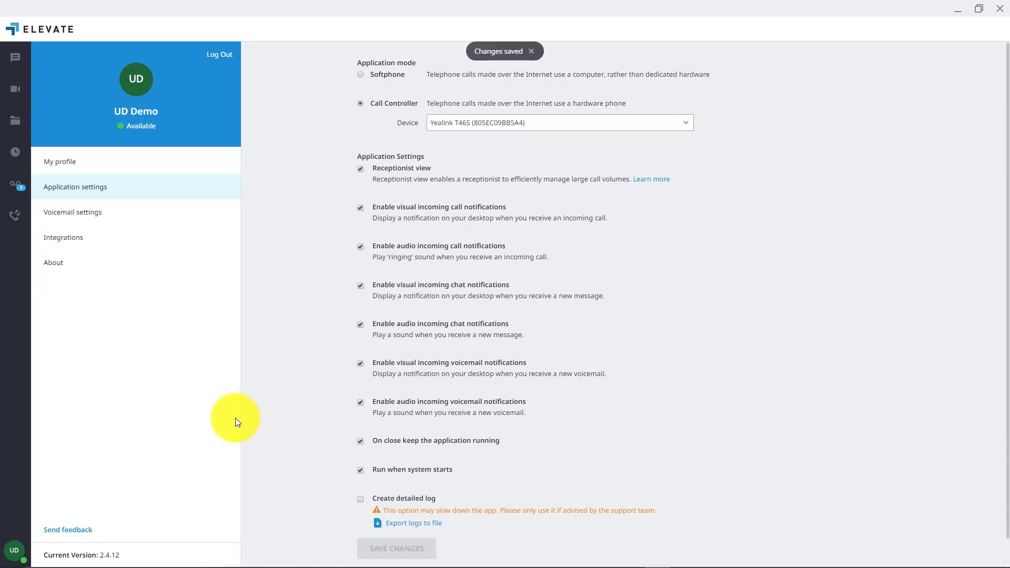
Go to the Calls page and show the empty Personal contacts list beside the dialpad
left_click(18, 217)
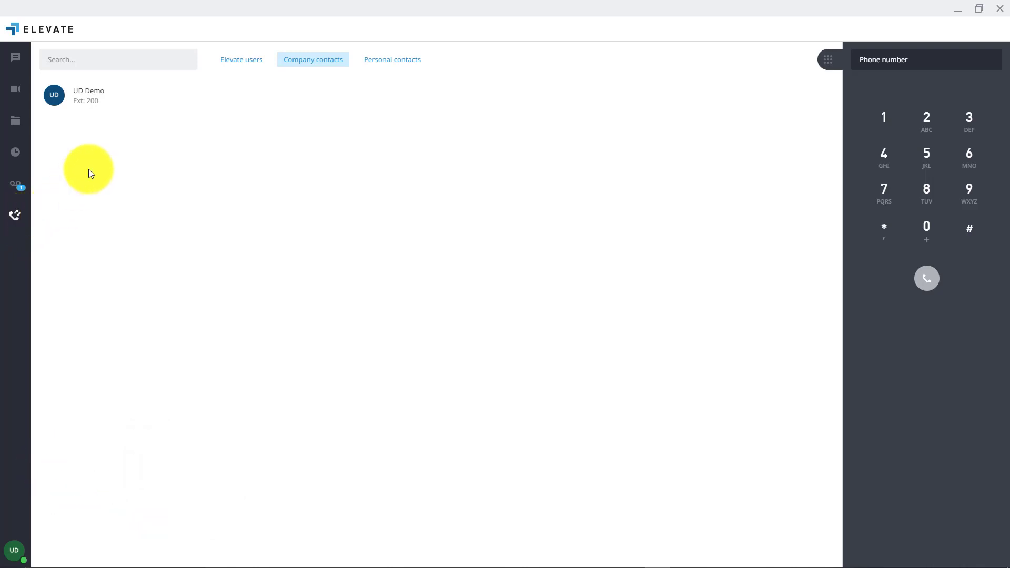
mouse_move(100, 105)
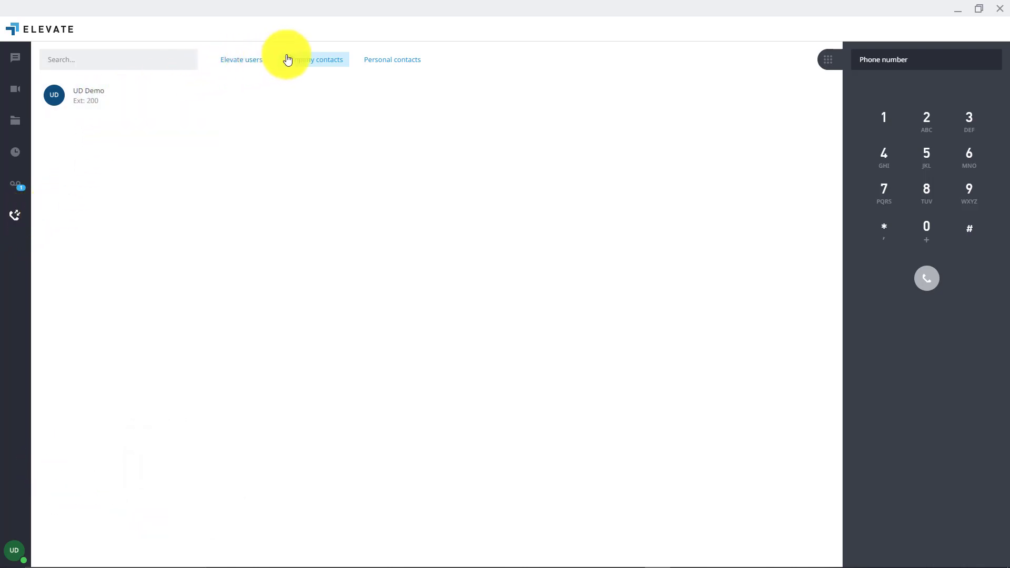
mouse_move(175, 97)
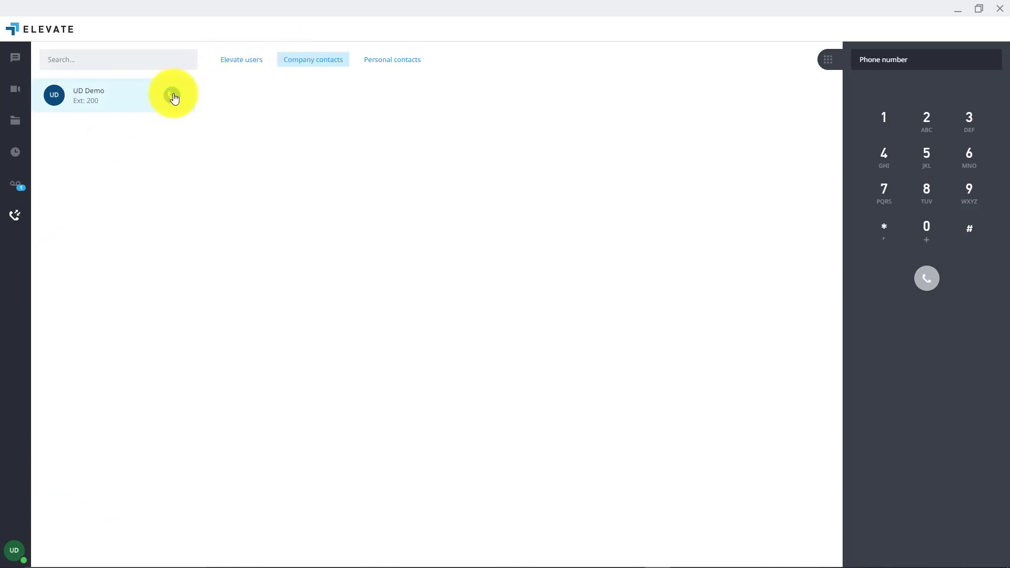
left_click(376, 62)
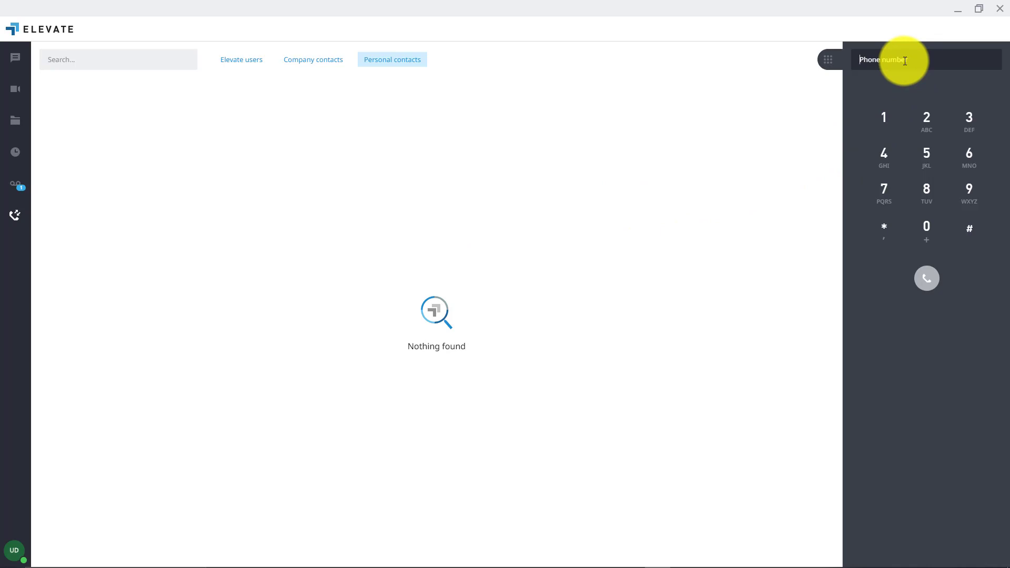
Key in the digits 4, 2, 3 on the dialpad
left_click(888, 156)
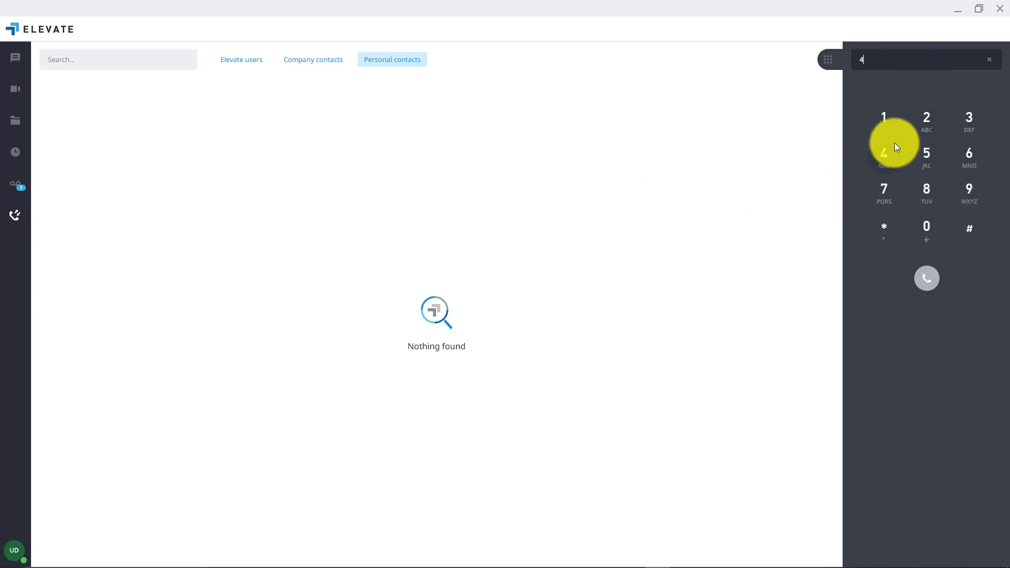
left_click(934, 121)
left_click(970, 118)
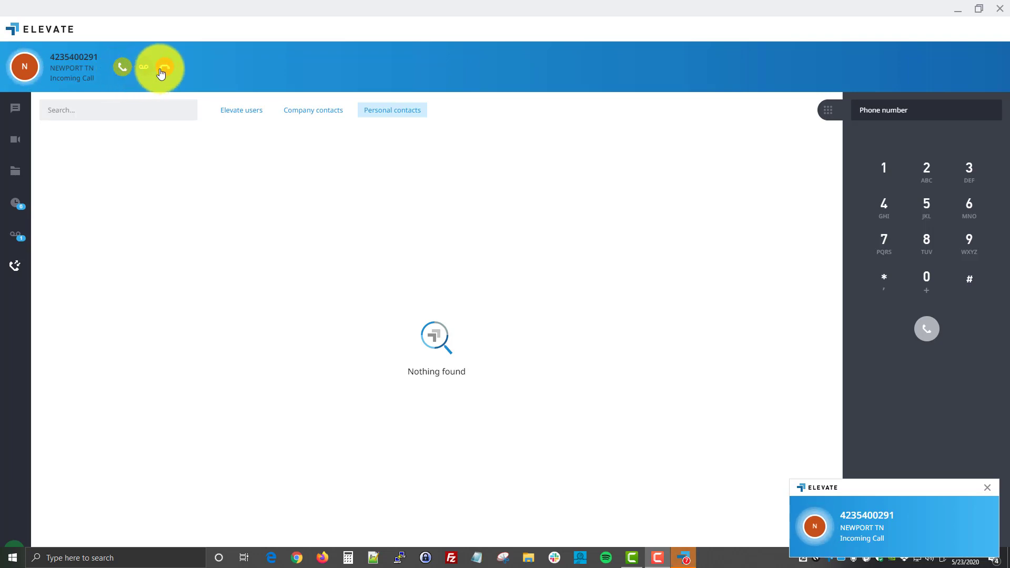
Answer the incoming call from the banner's green Answer button
left_click(121, 69)
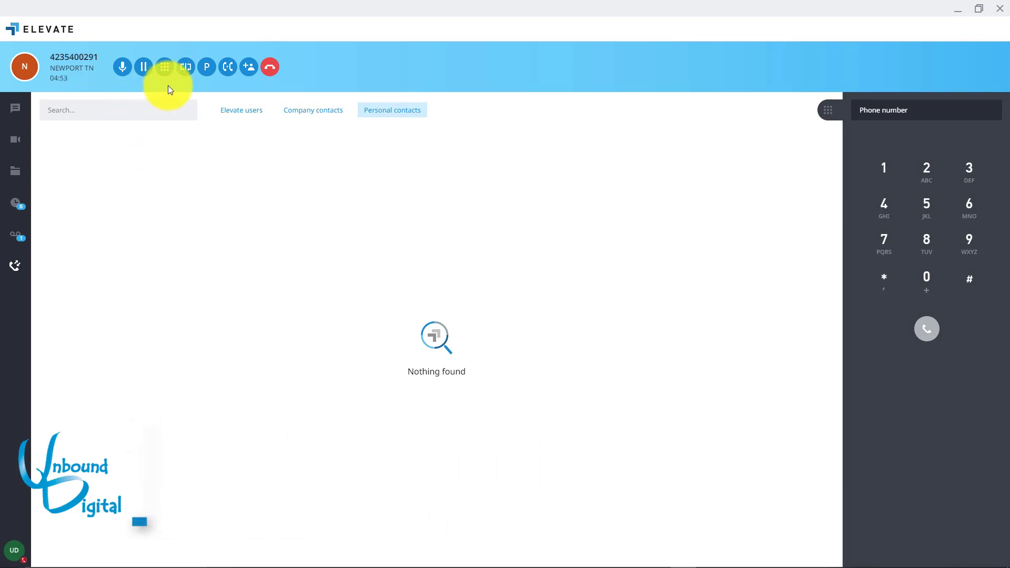
Warm-transfer the call to a dialed 10-digit external number, then complete the transfer
left_click(228, 67)
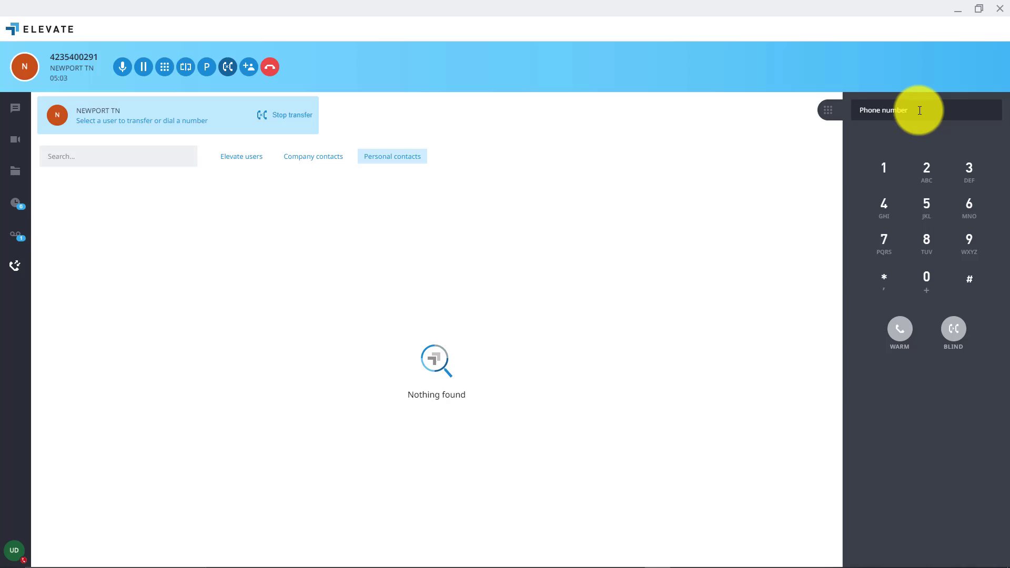
left_click(882, 208)
left_click(927, 170)
left_click(968, 169)
left_click(970, 170)
left_click(883, 208)
left_click(930, 173)
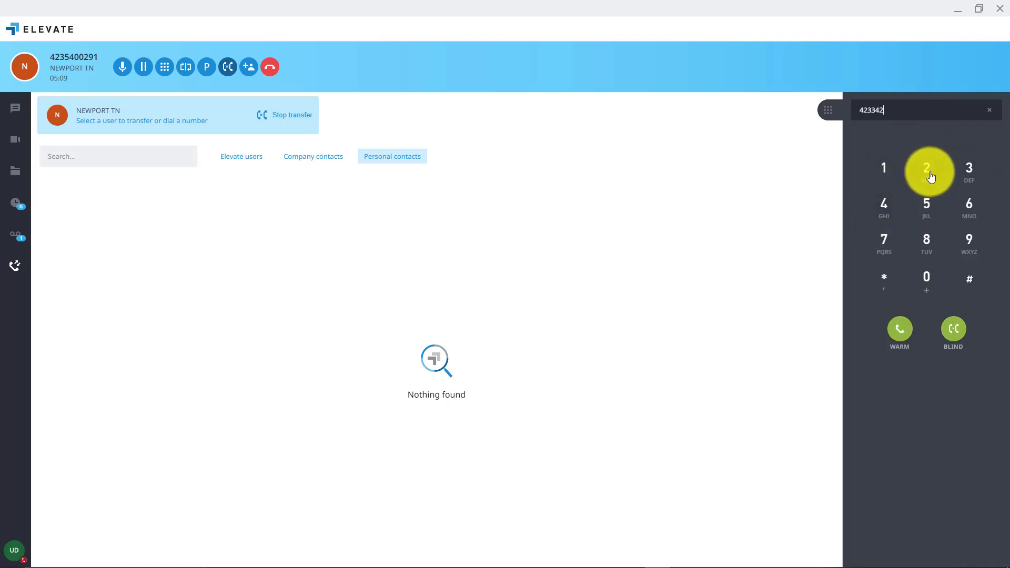
left_click(969, 172)
left_click(929, 284)
left_click(970, 243)
left_click(928, 173)
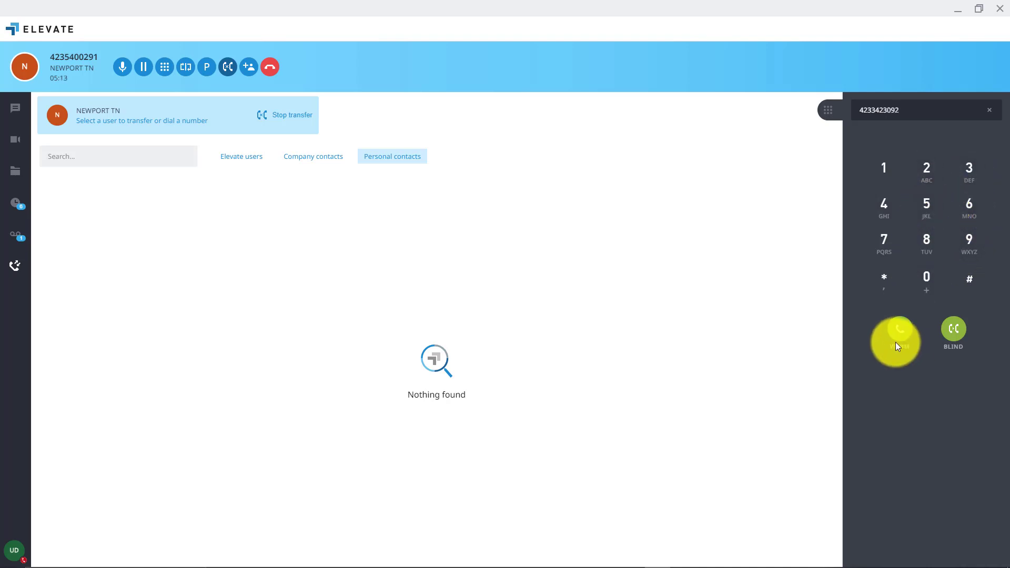
left_click(901, 332)
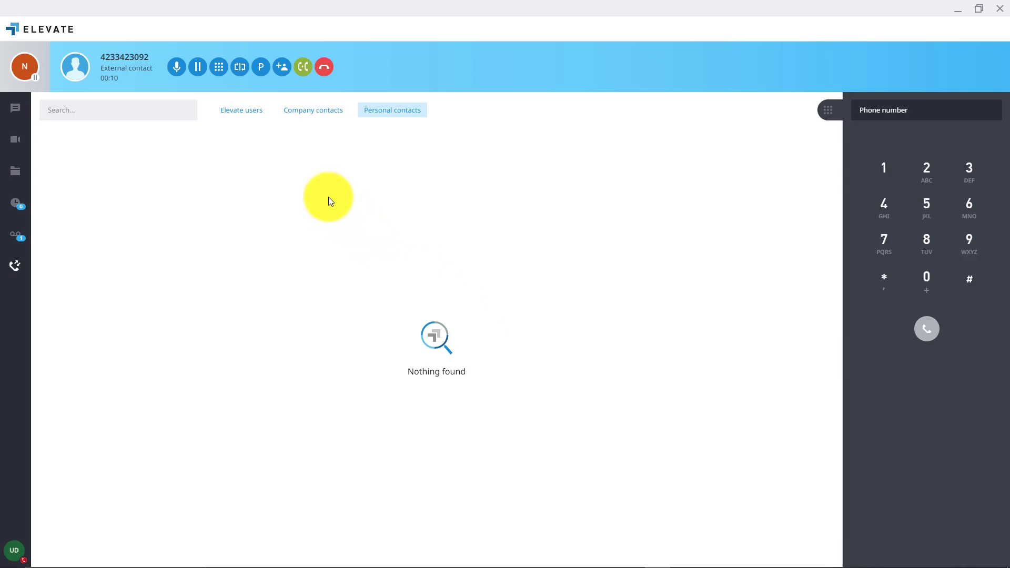
left_click(301, 72)
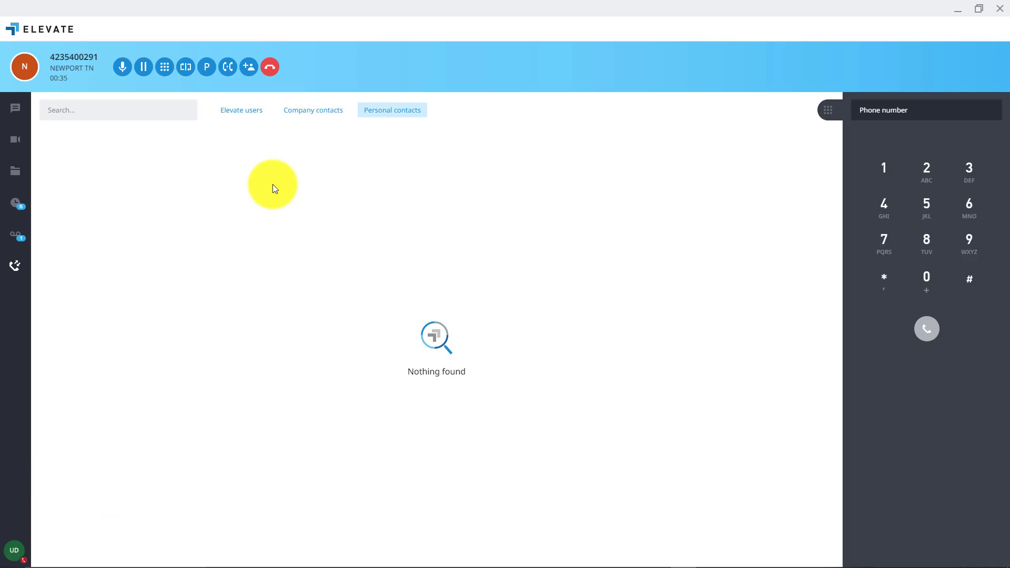
Start a transfer, dial a 10-digit external number and send the call there with BLIND
left_click(228, 71)
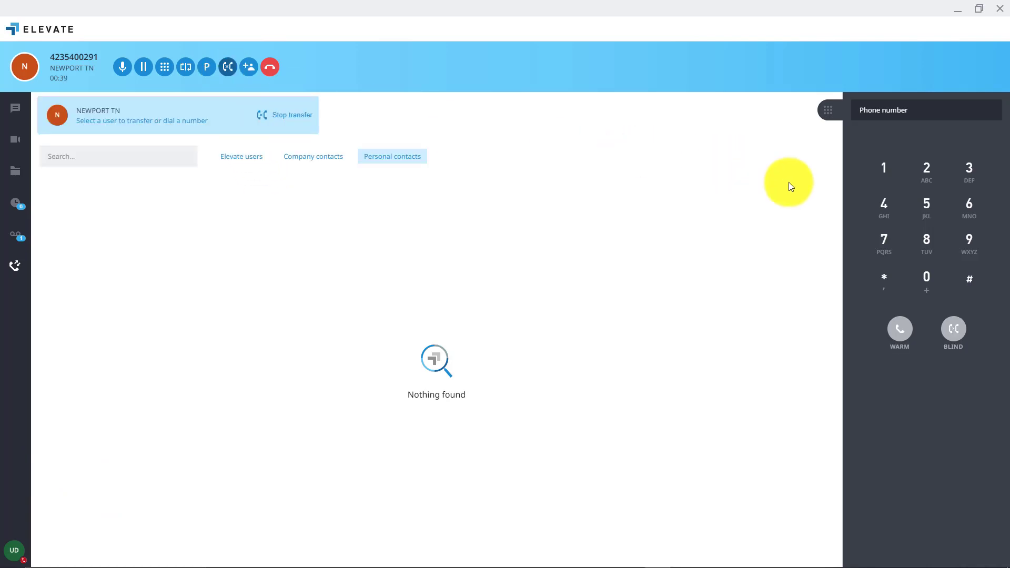
left_click(885, 213)
left_click(925, 167)
left_click(969, 168)
left_click(970, 169)
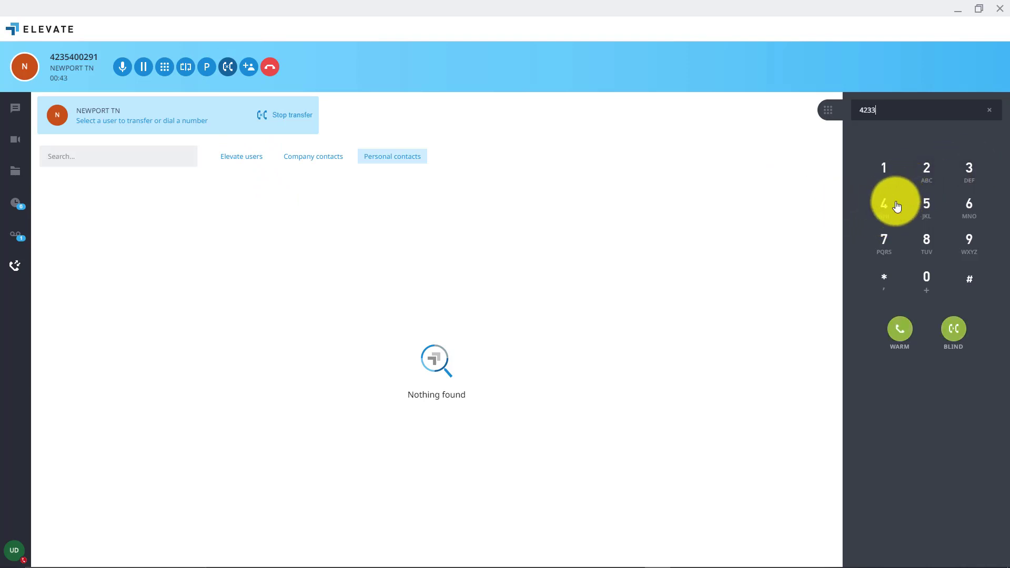
left_click(900, 206)
left_click(925, 171)
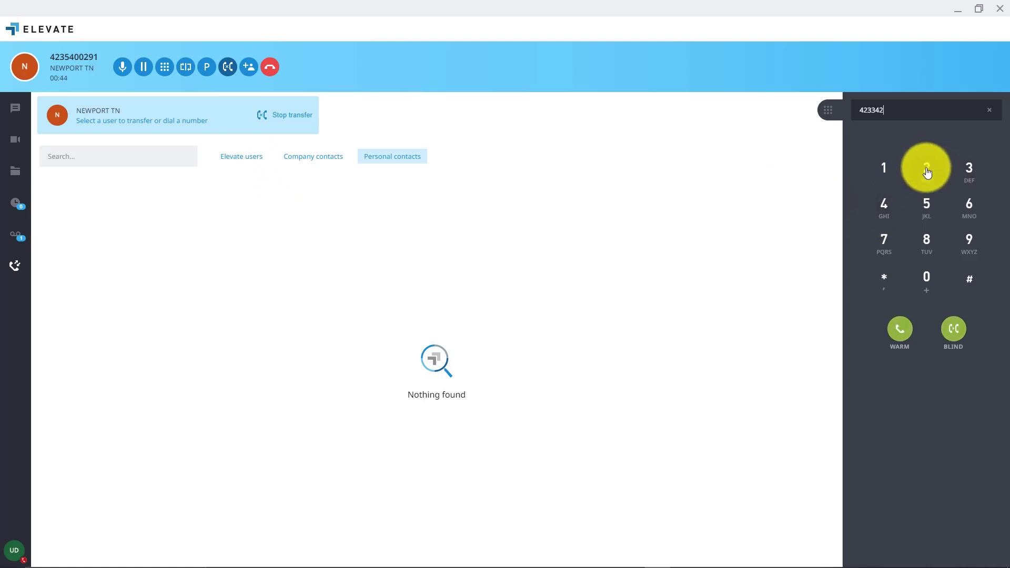
left_click(964, 173)
left_click(925, 277)
left_click(969, 240)
left_click(927, 168)
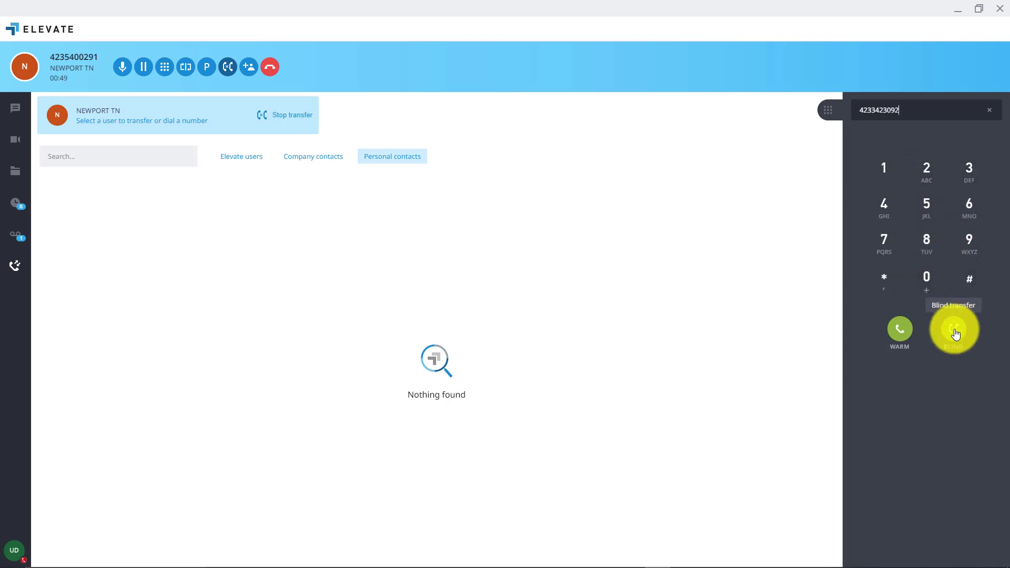
left_click(955, 332)
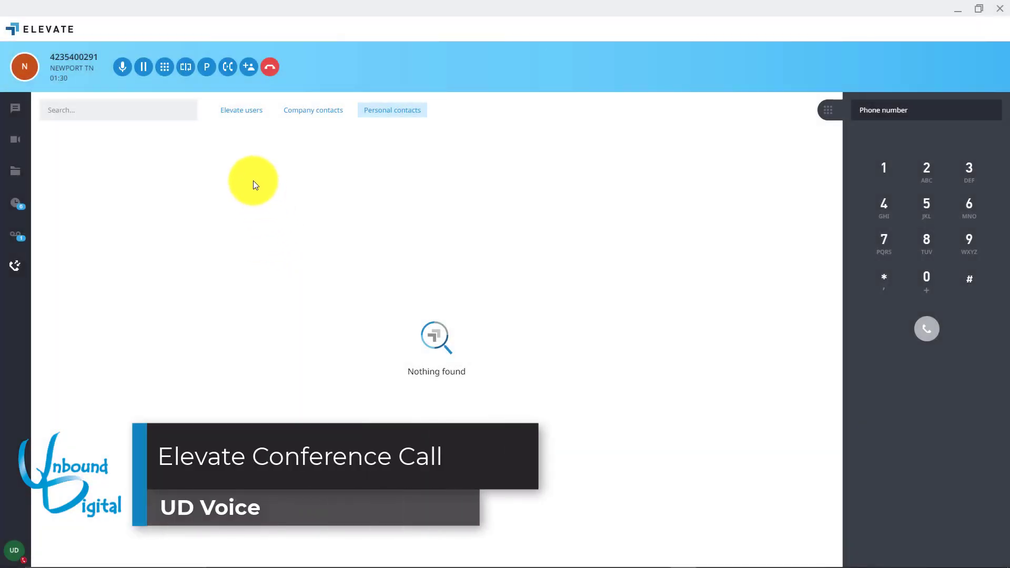
Place a second call to the external phone number and merge both calls into a conference
left_click(247, 67)
left_click(909, 111)
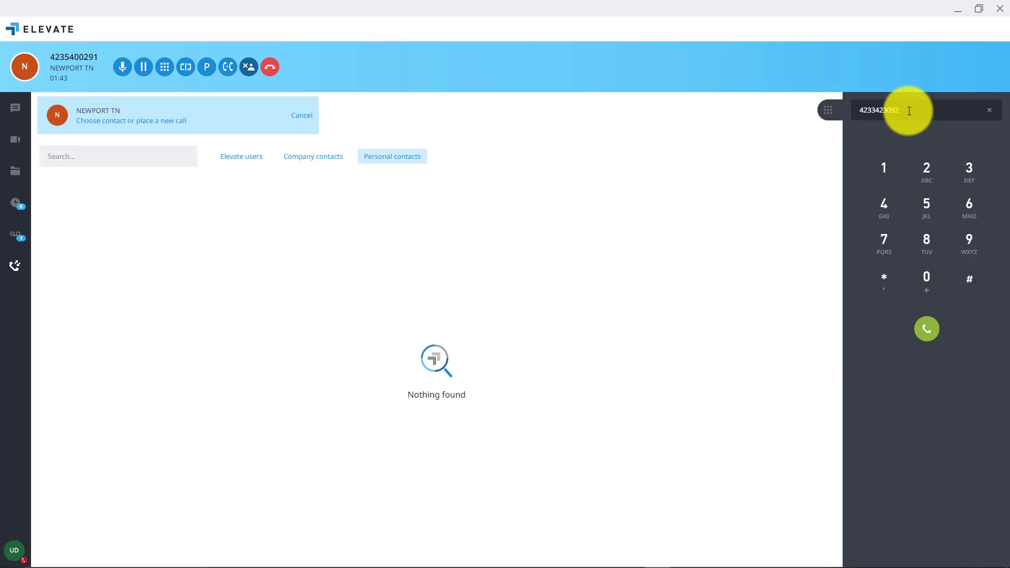
left_click(929, 332)
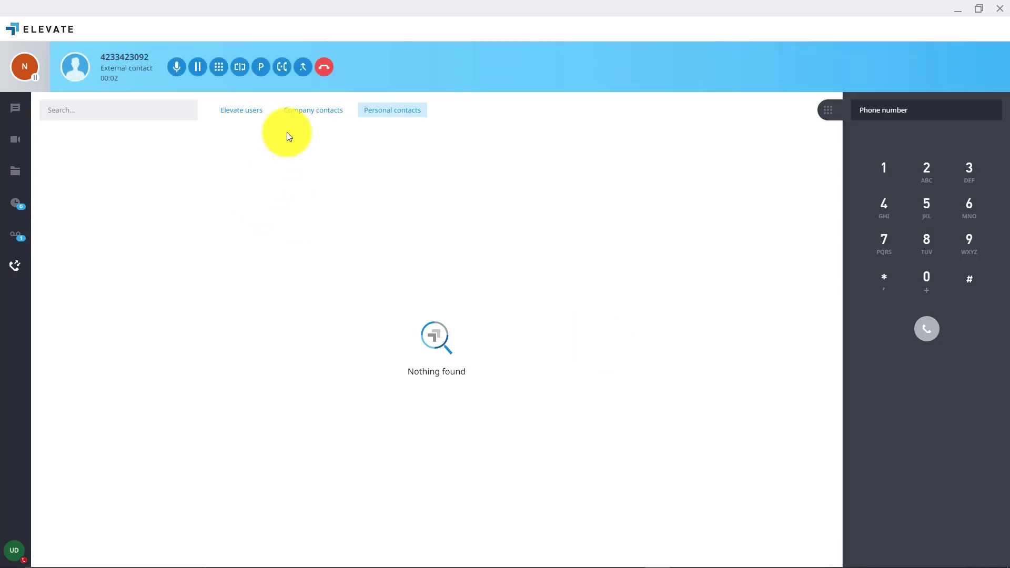
left_click(304, 68)
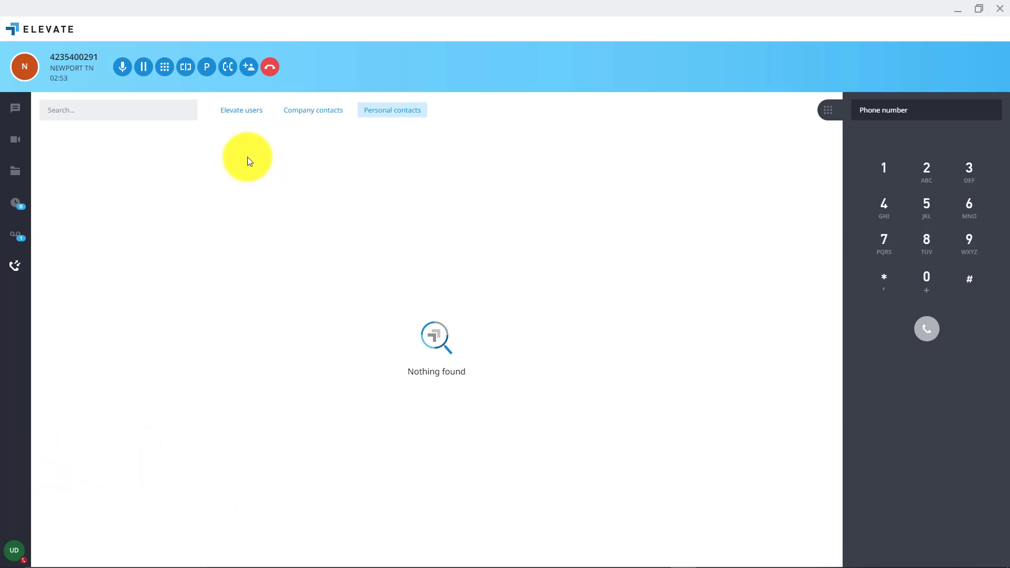
Park the call, retrieve it by dialing park place 980, then flip the call away
left_click(205, 71)
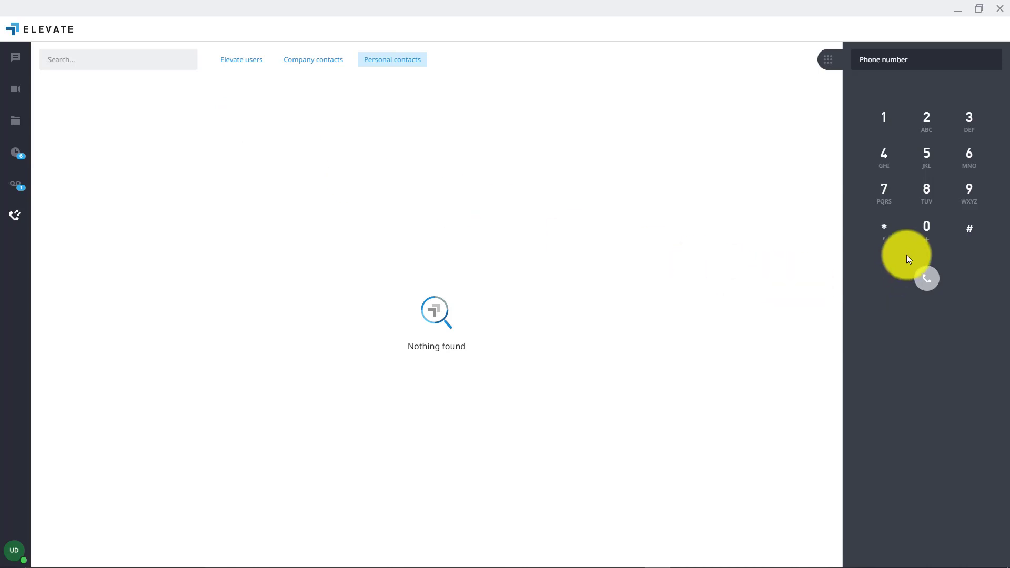
left_click(967, 194)
left_click(932, 194)
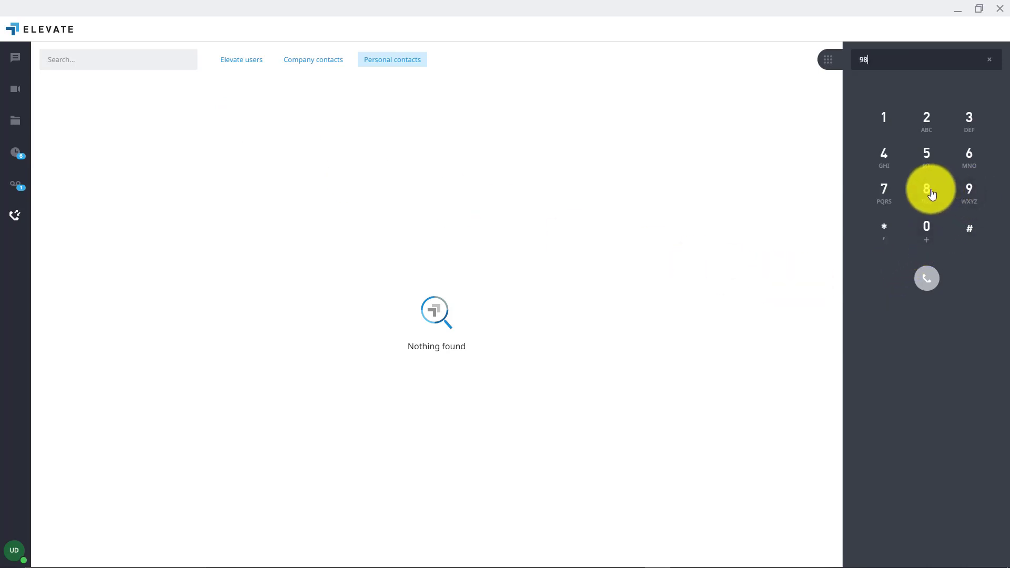
left_click(928, 229)
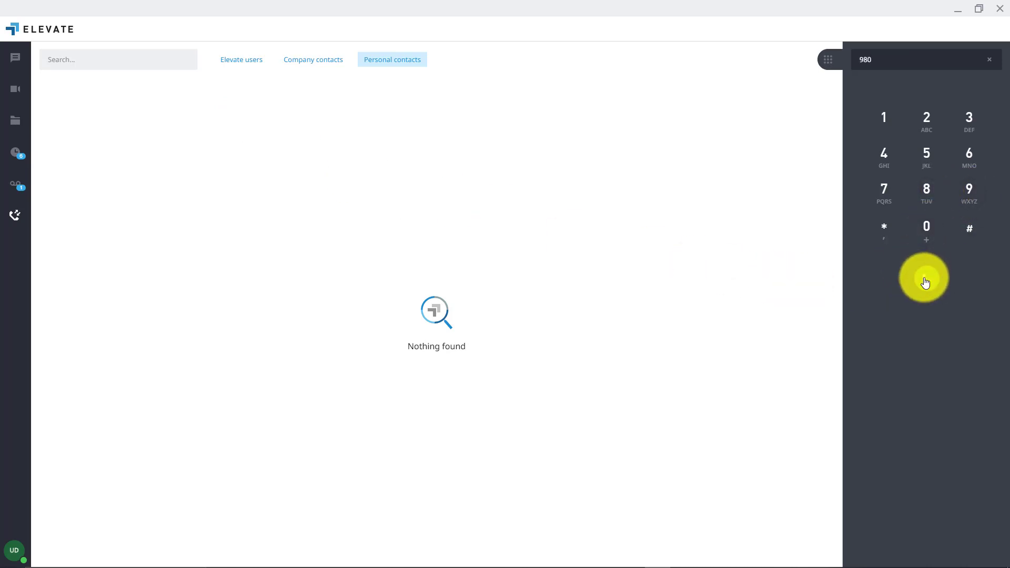
left_click(926, 282)
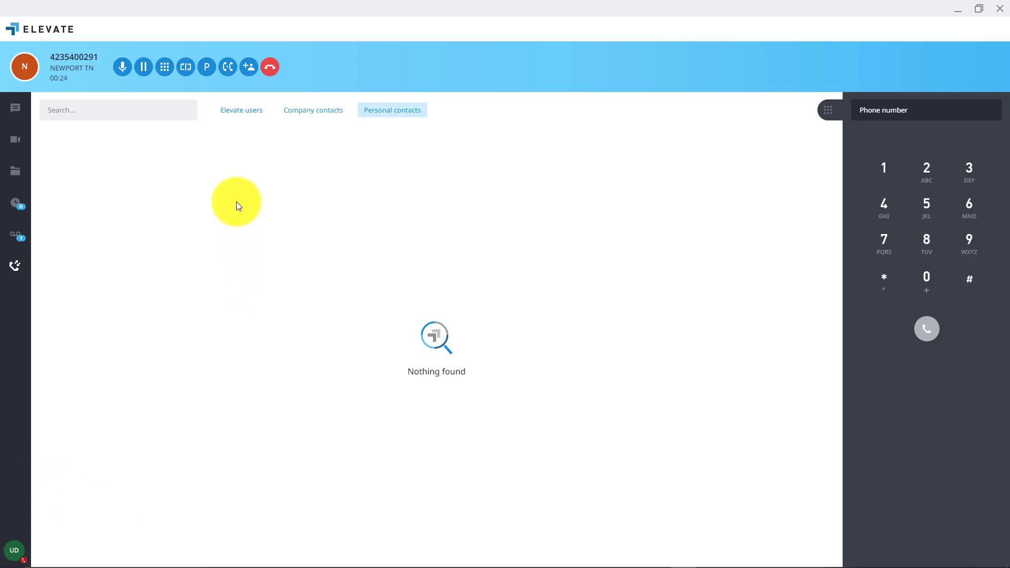
left_click(186, 68)
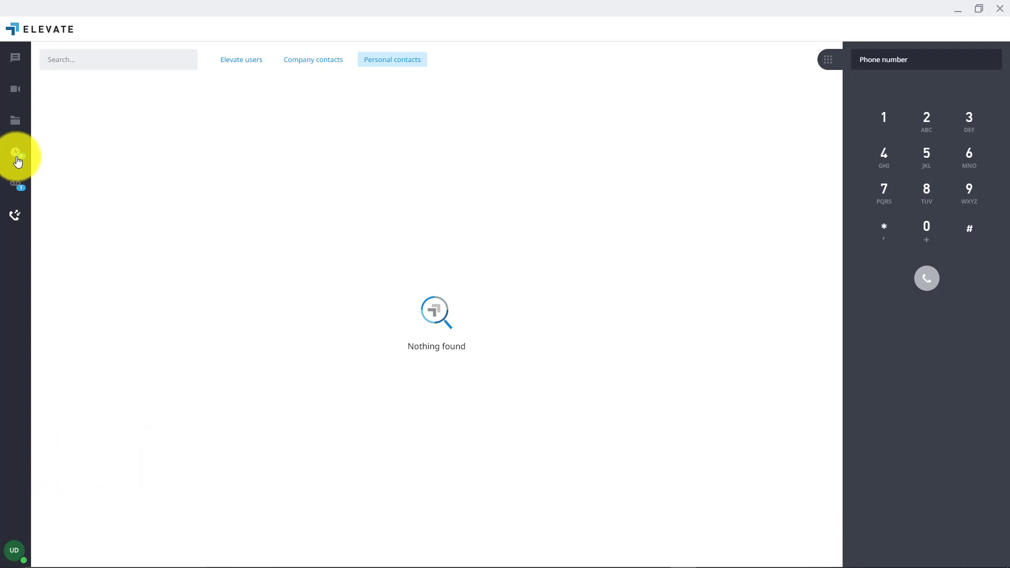
Open the call history and filter it to show only missed calls
left_click(16, 157)
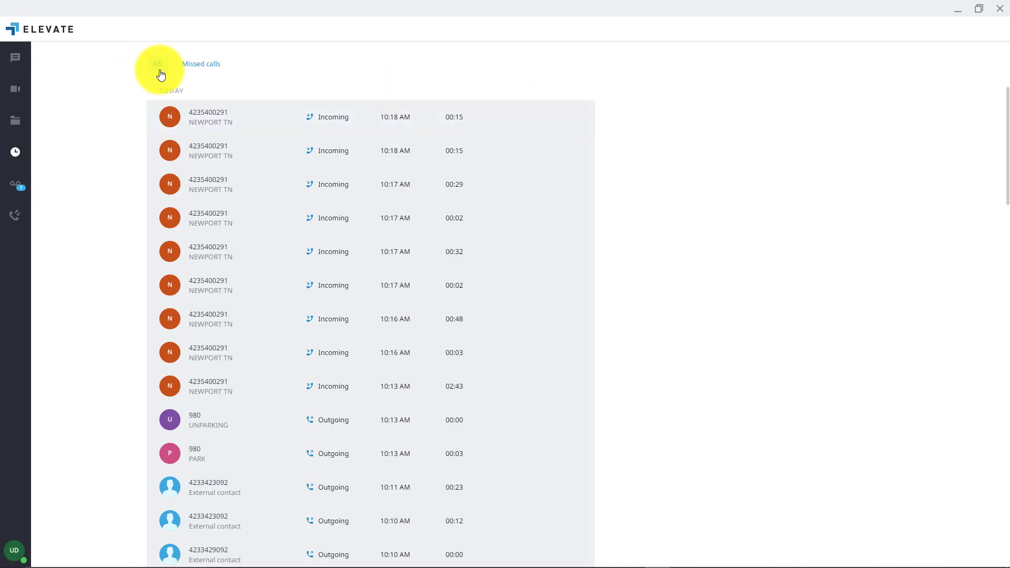
left_click(208, 64)
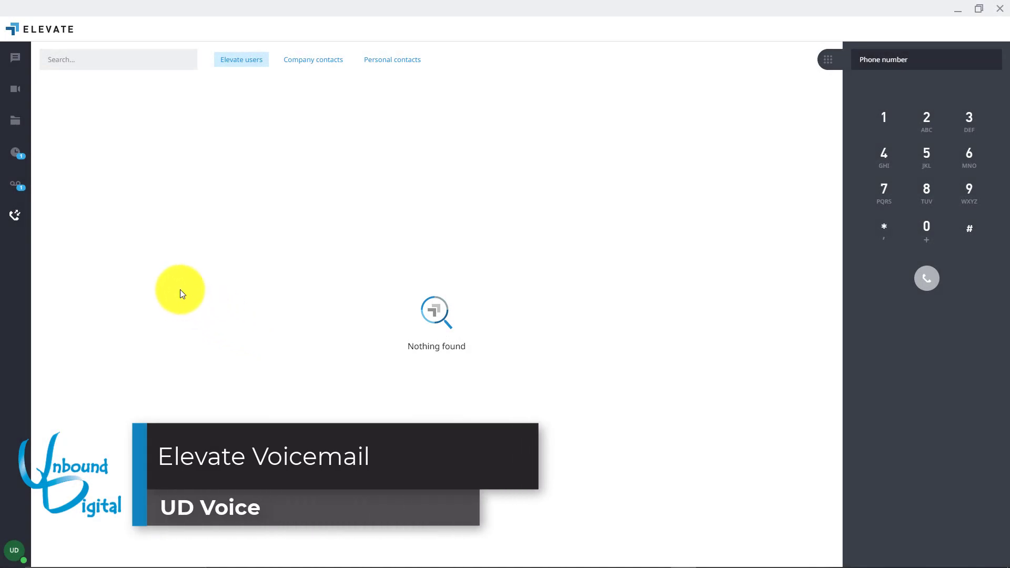
Open the newest voicemail from 9:17 AM to read its transcription, then delete it
left_click(16, 188)
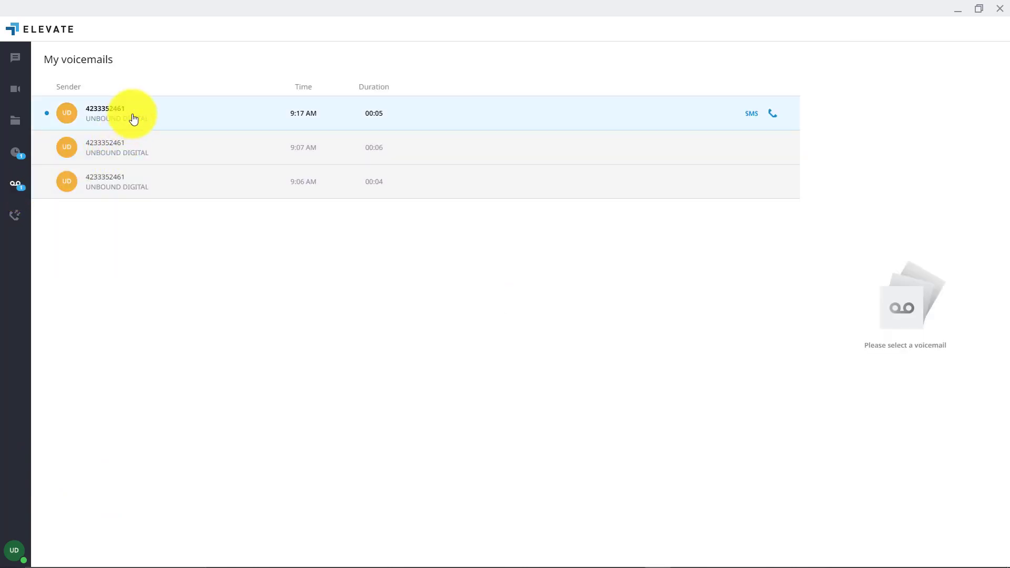
left_click(181, 117)
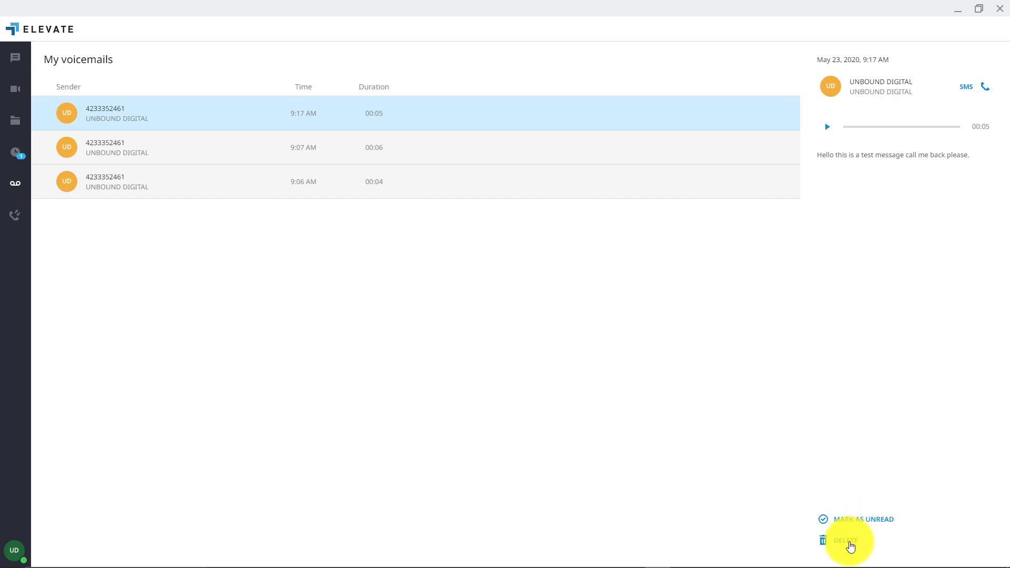
left_click(850, 545)
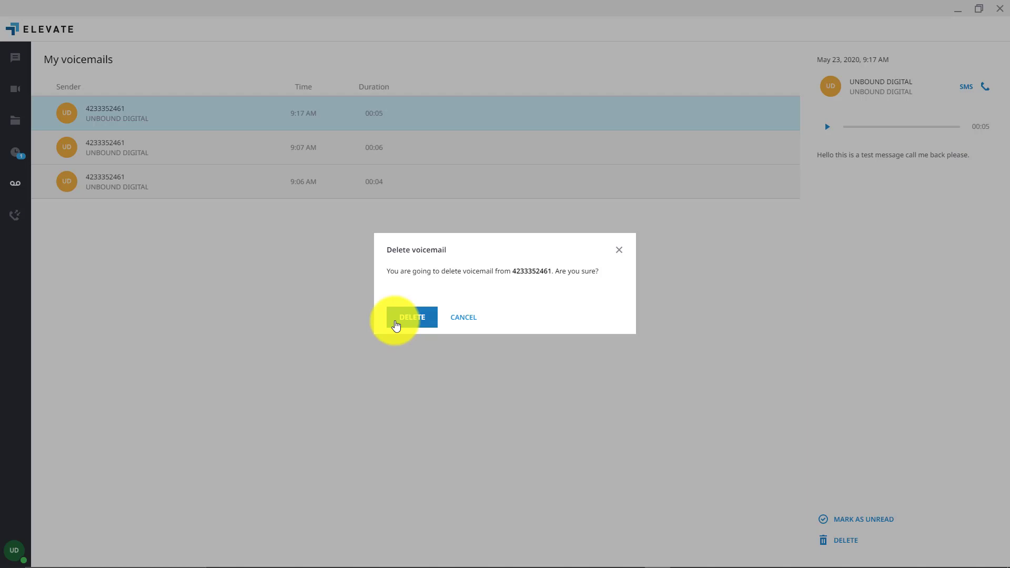
left_click(396, 323)
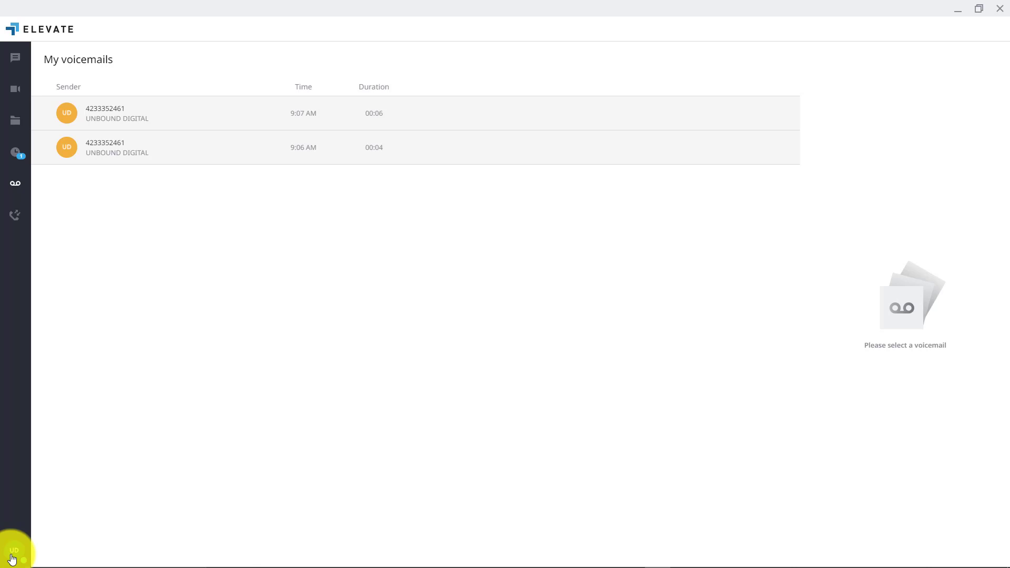
Open Voicemail settings from the profile panel to look them over
left_click(12, 559)
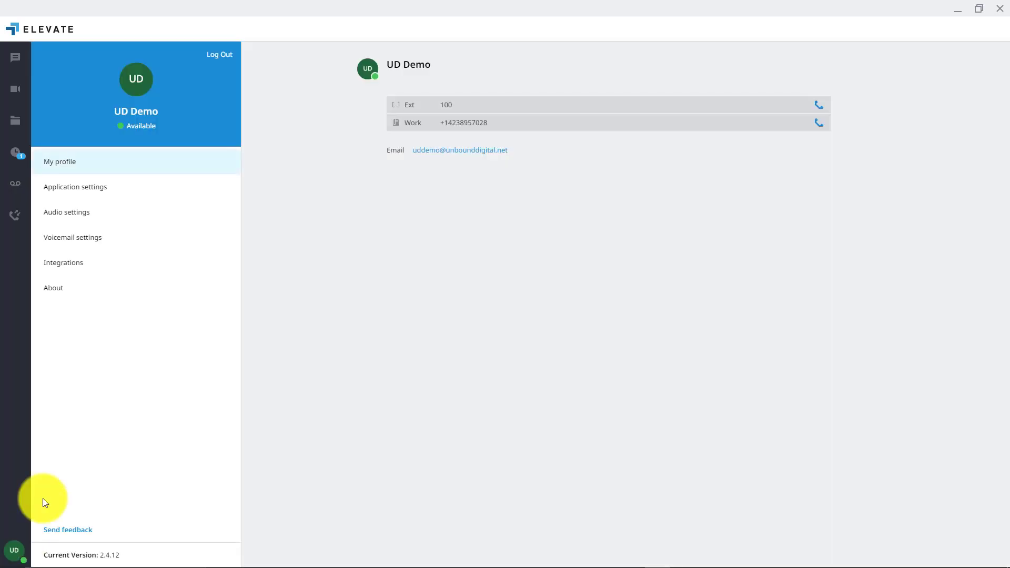
left_click(83, 245)
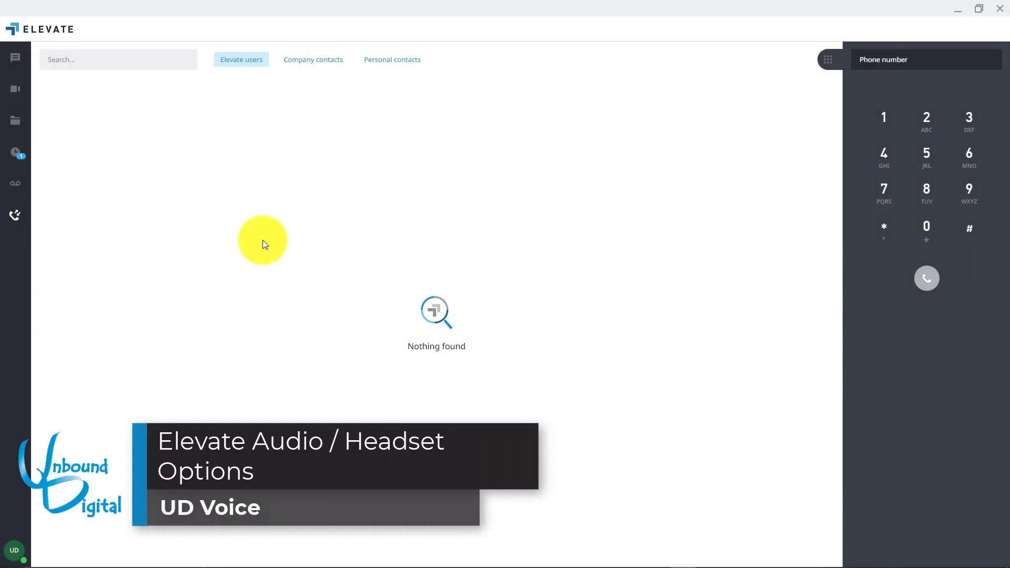
In Audio settings, choose Jabra UC VOICE 550a mono for speakers and microphone, and save
left_click(13, 557)
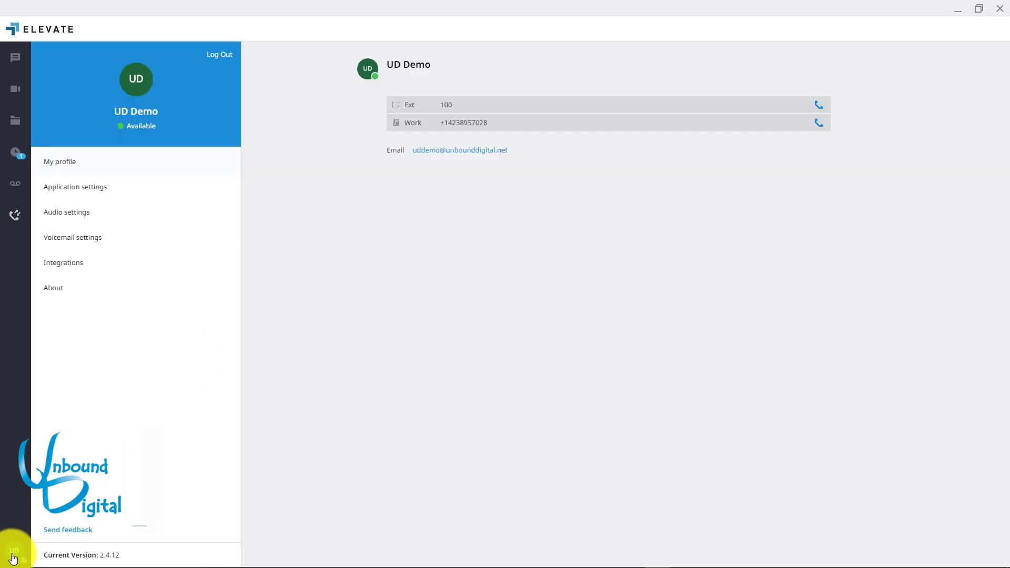
left_click(98, 212)
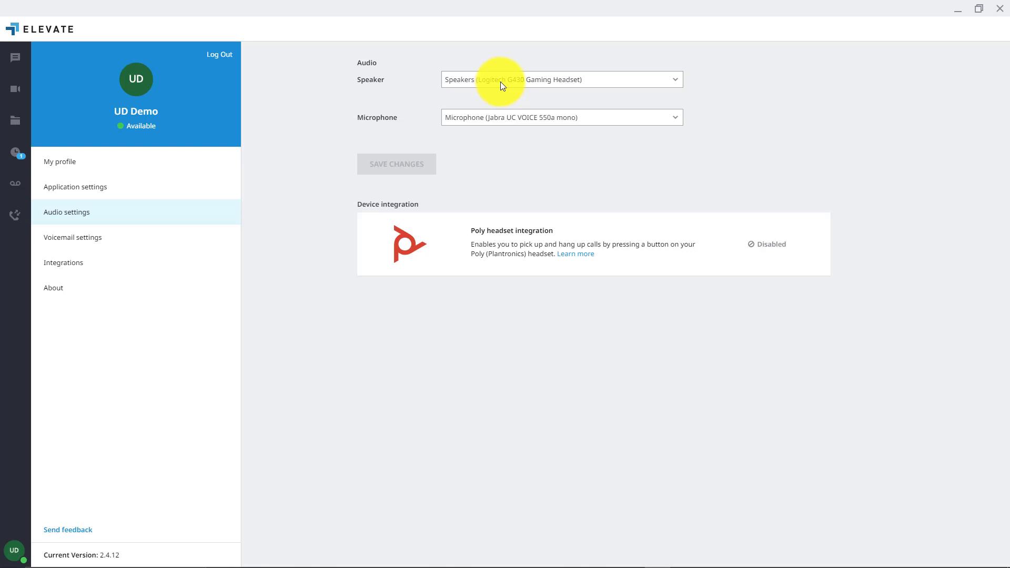
left_click(501, 83)
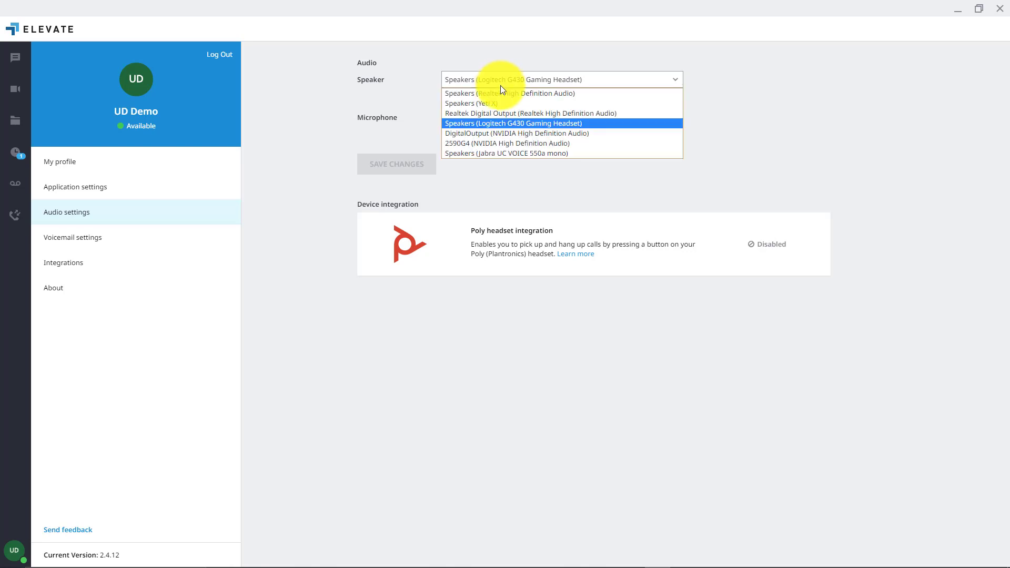
left_click(490, 156)
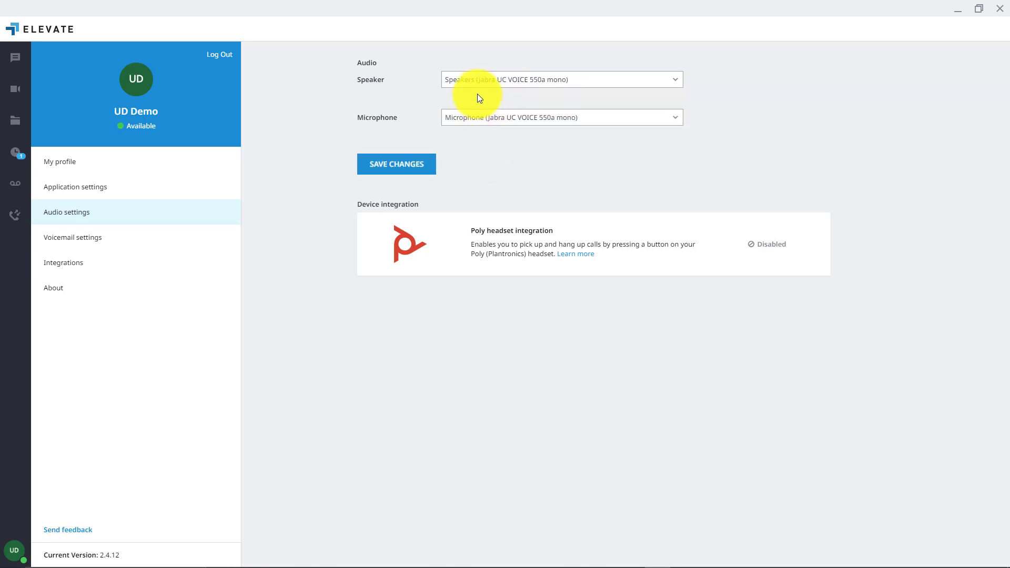
left_click(479, 122)
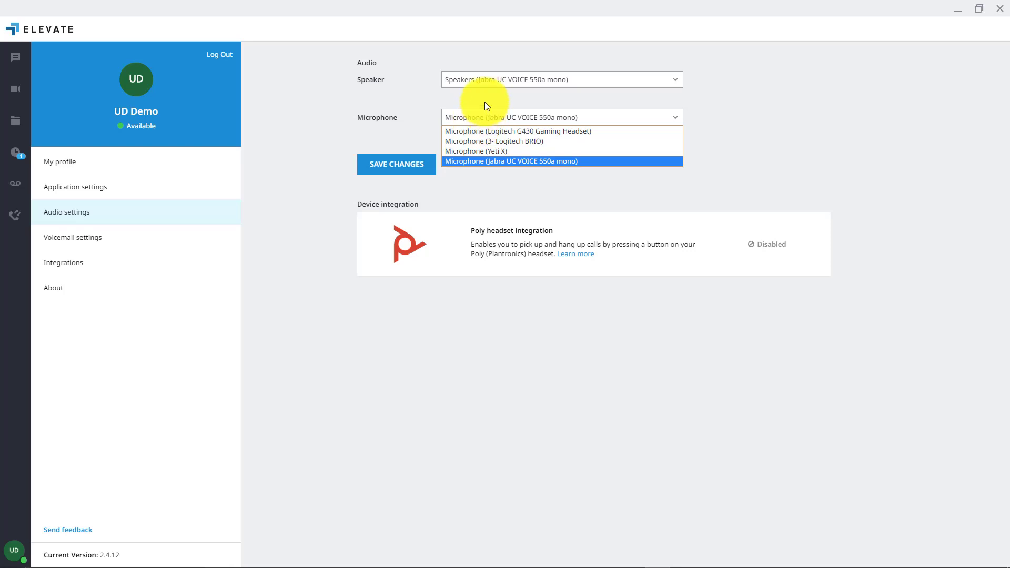
left_click(477, 161)
left_click(408, 174)
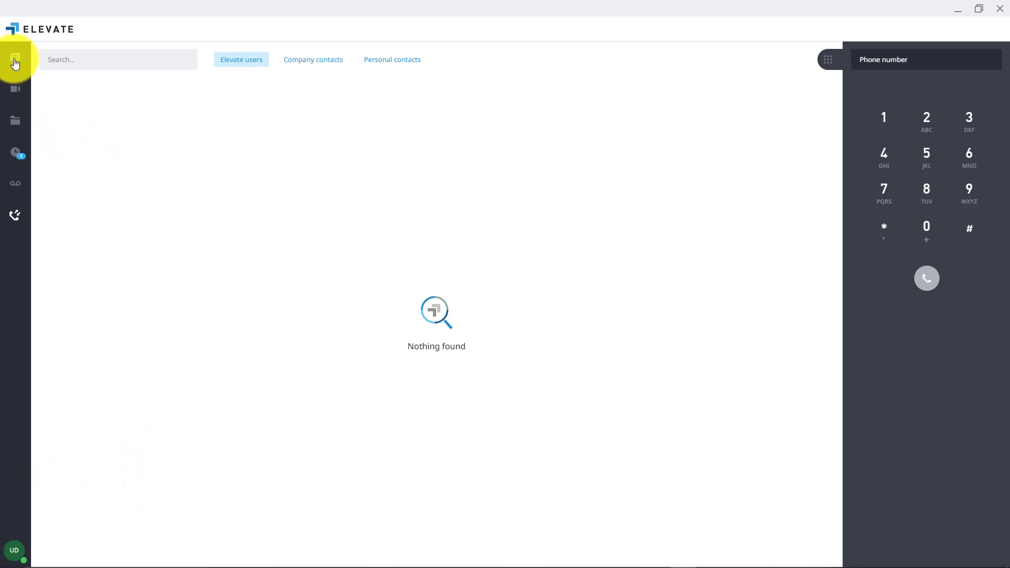
Send the message 'hi' in the most recent SMS conversation
left_click(15, 62)
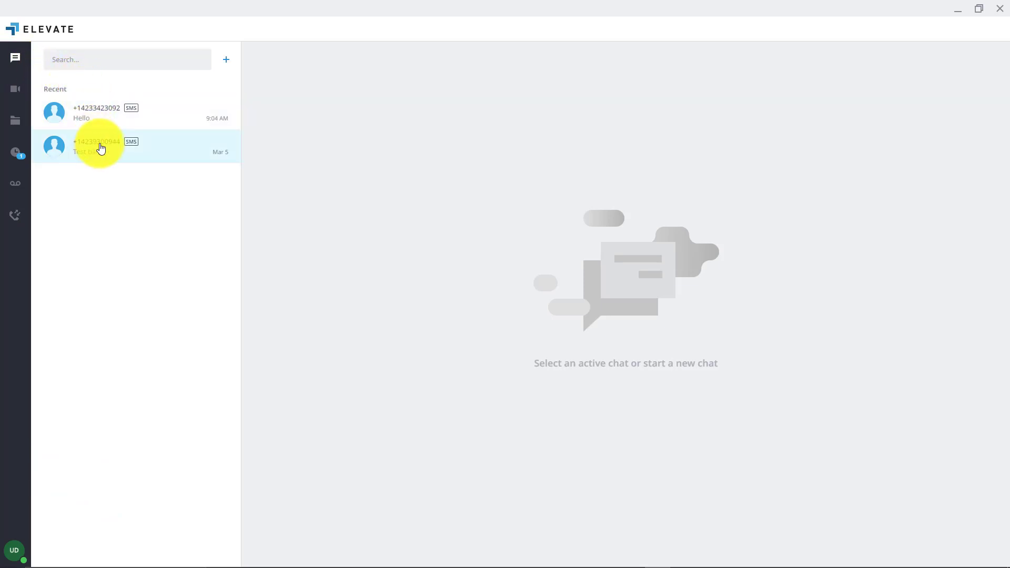
left_click(102, 122)
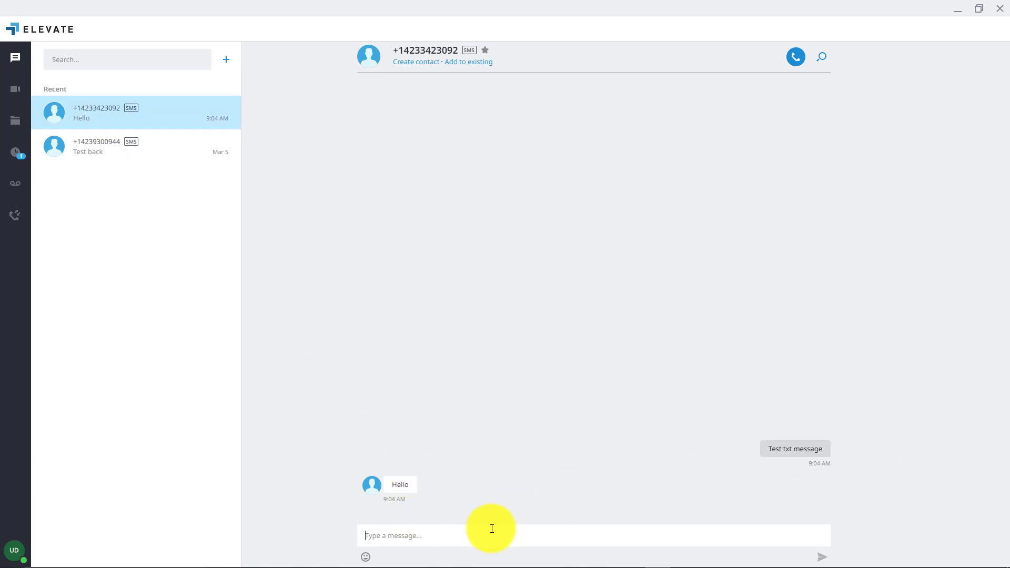
type("hi")
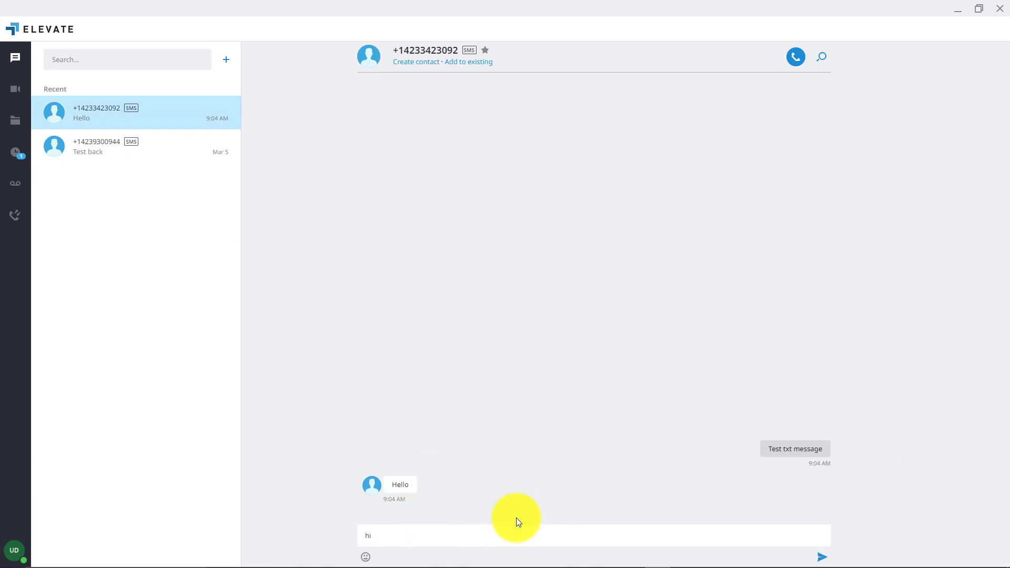
key("Return")
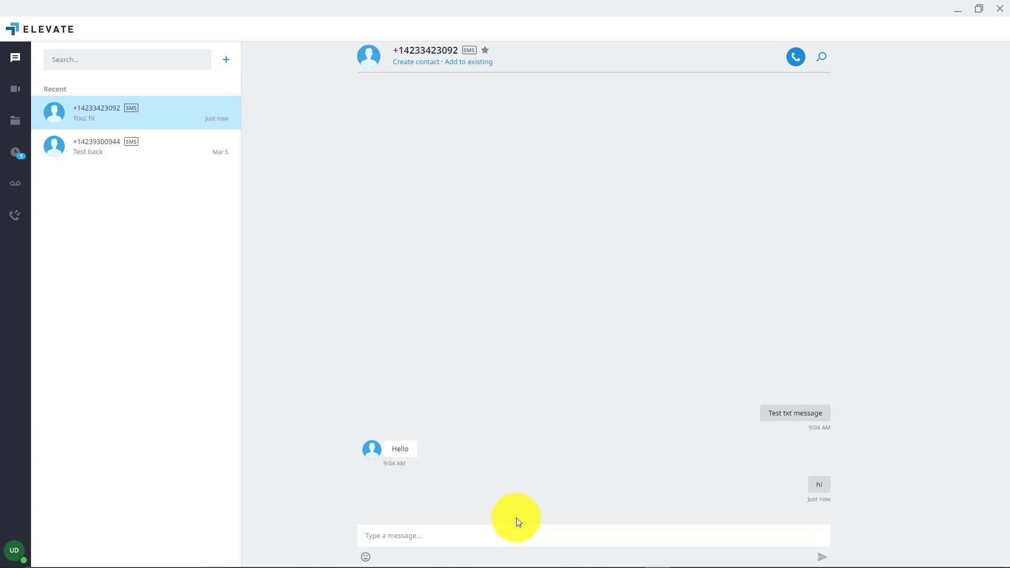
Look at the emoji picker and the new-conversation options, then dismiss them
left_click(366, 559)
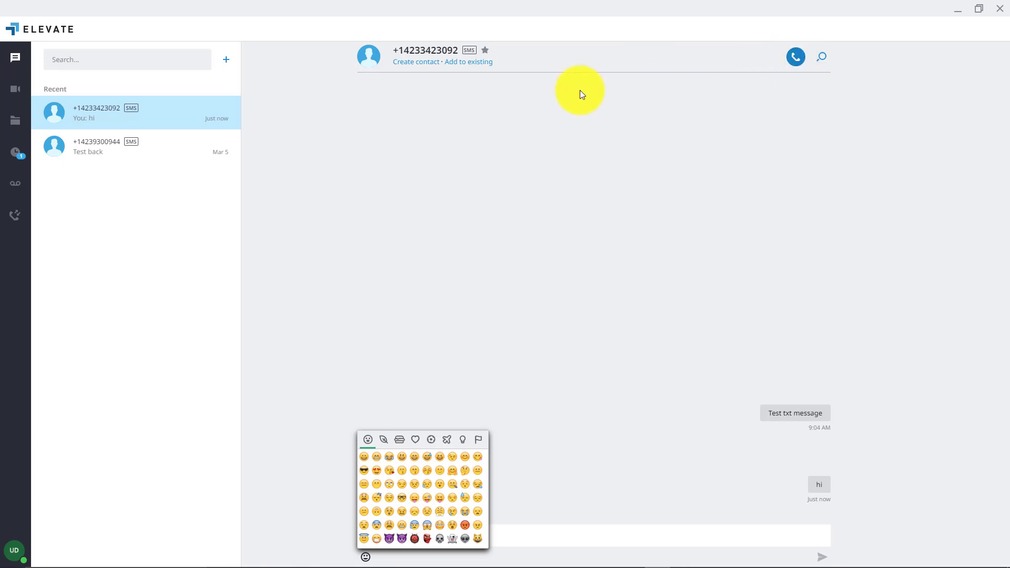
left_click(227, 63)
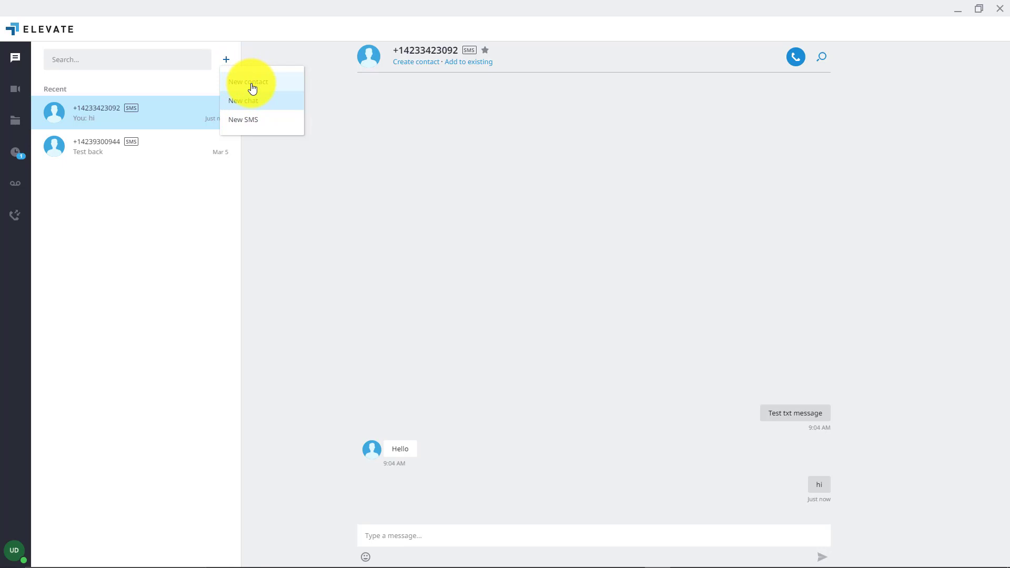
left_click(205, 206)
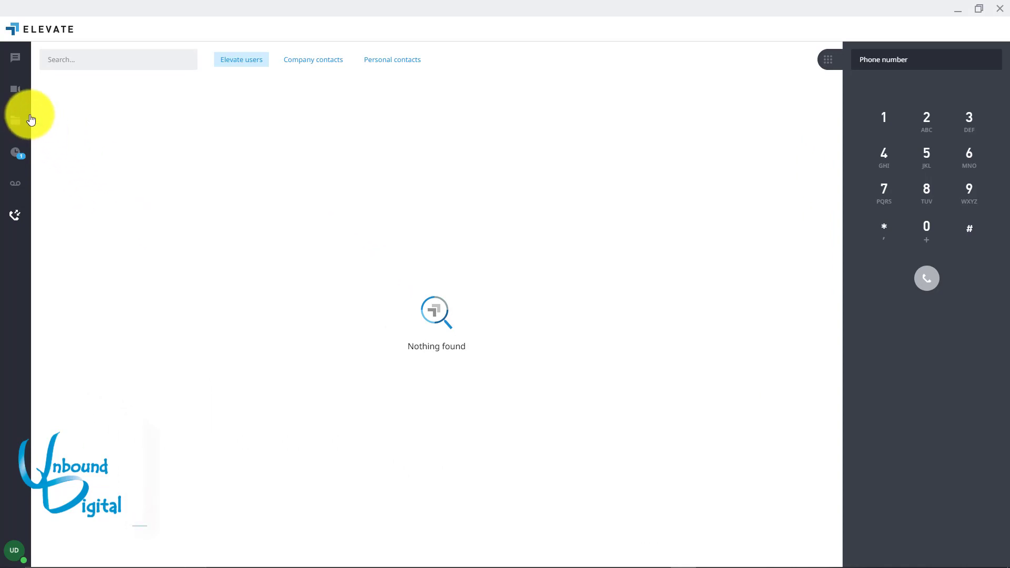
View the Online Meeting page and briefly enter and leave editing of its gomeet.com meeting URL
left_click(16, 92)
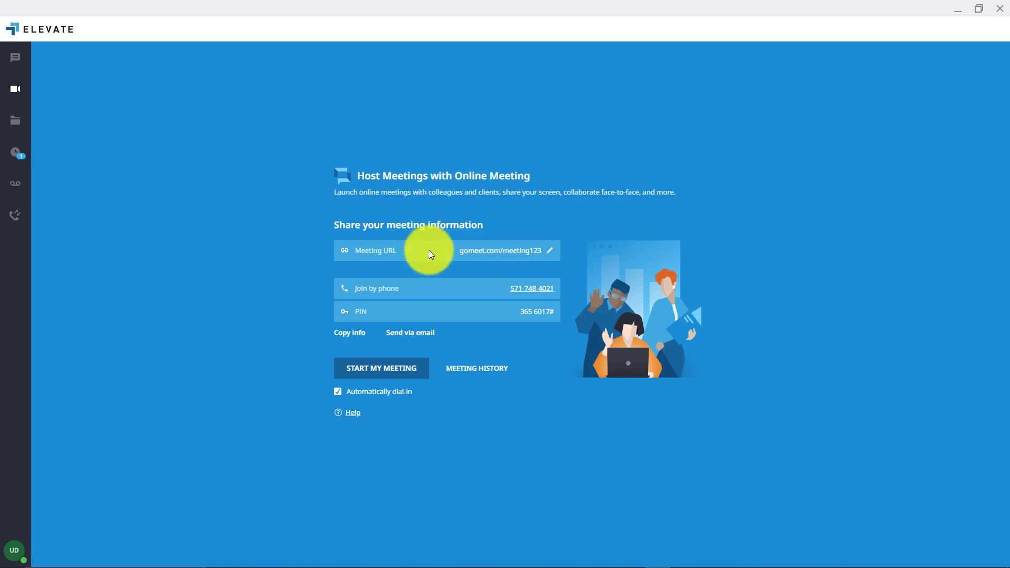
left_click(552, 256)
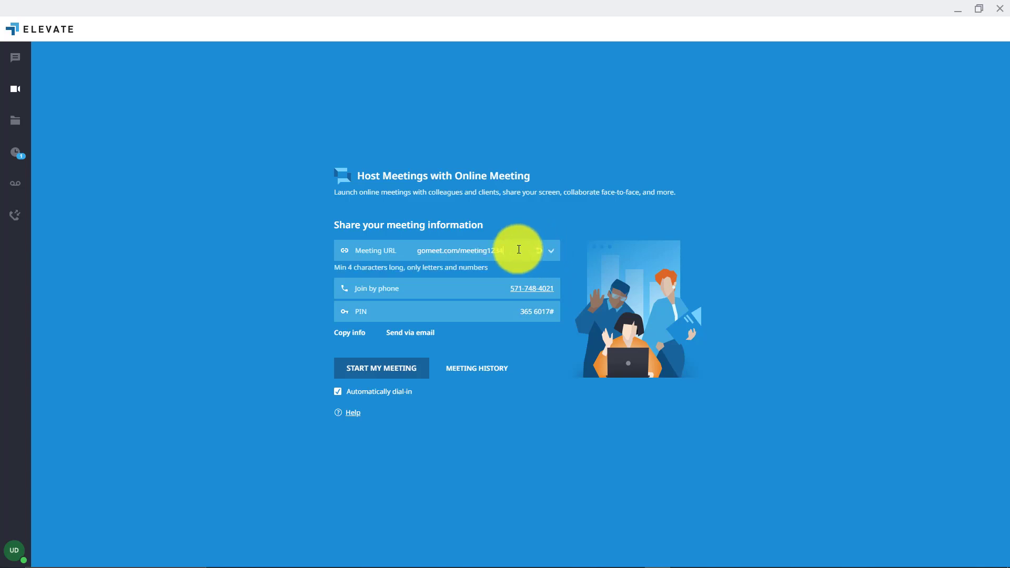
key("Return")
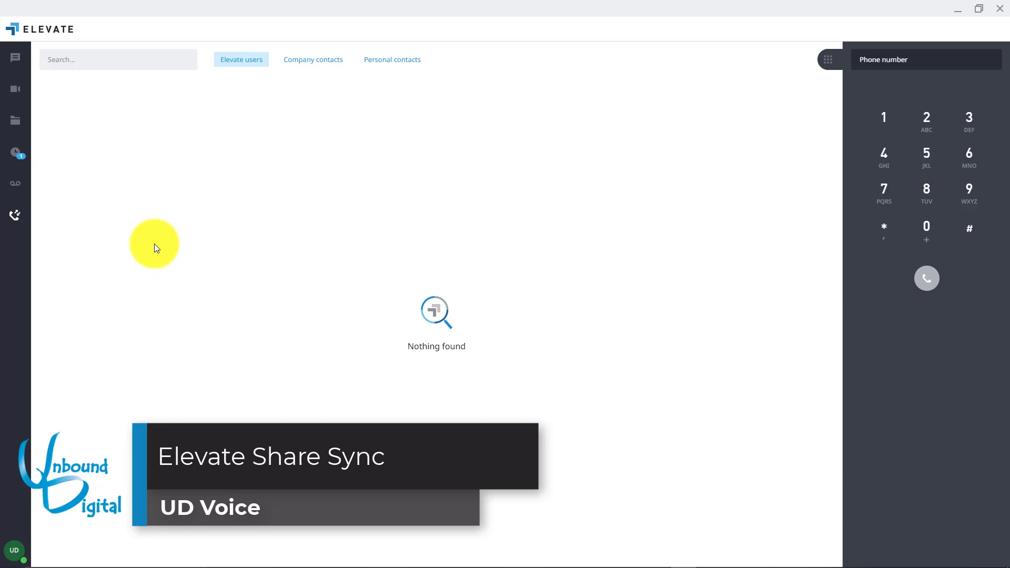
In ShareSync Recents, check the actions menu for 4197.jpg, then preview the image and close it
left_click(17, 127)
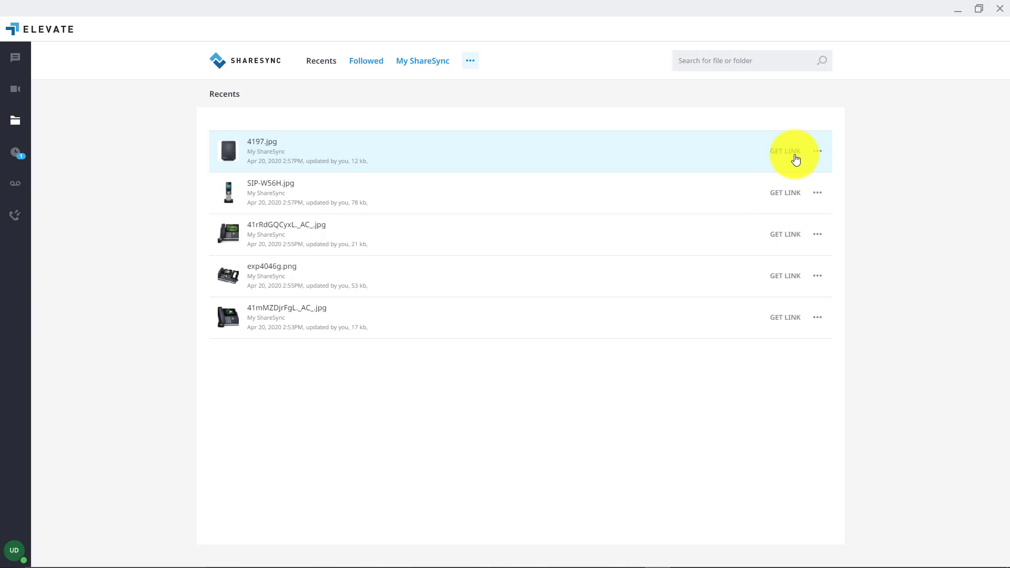
left_click(818, 153)
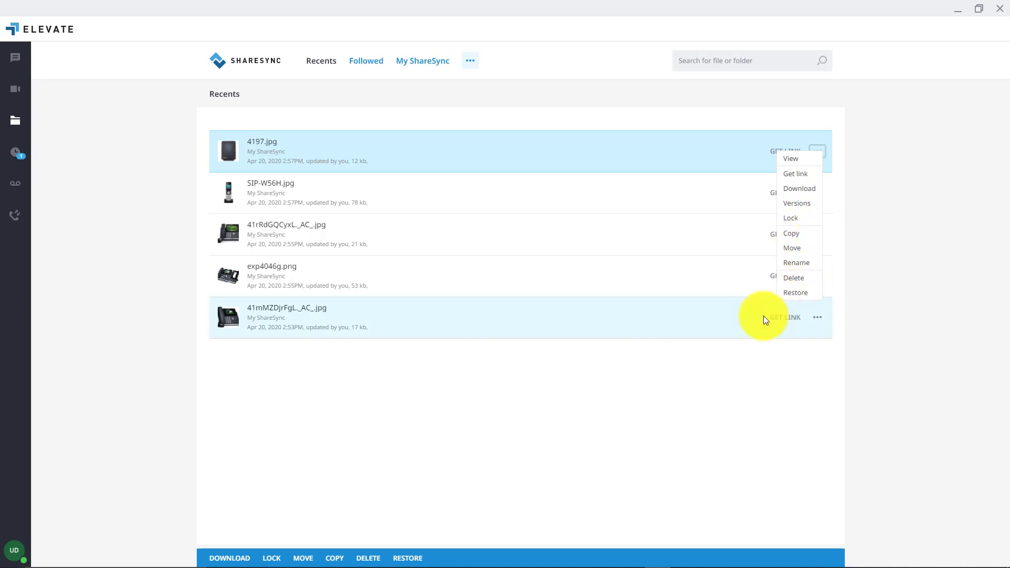
left_click(654, 398)
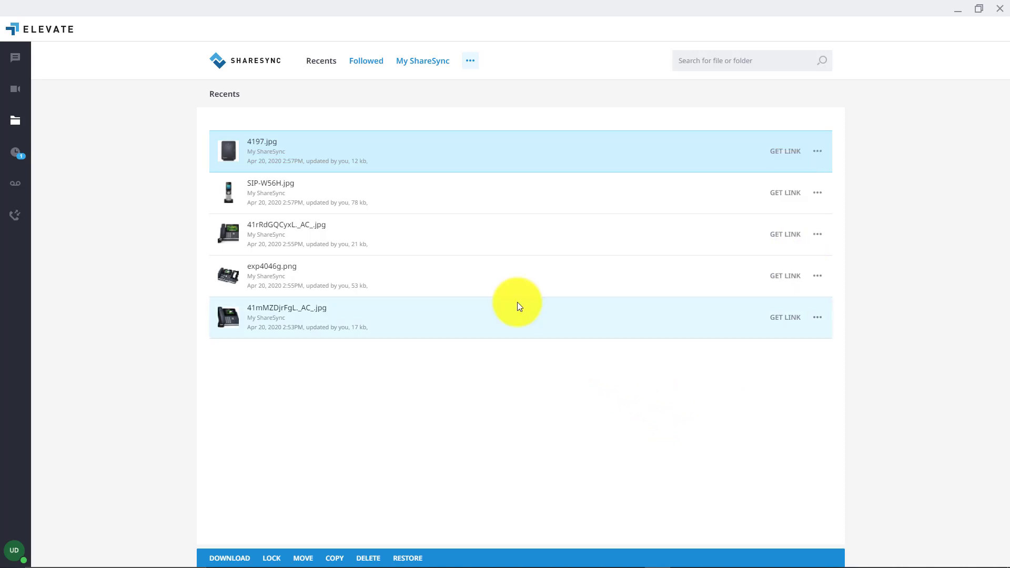
left_click(257, 148)
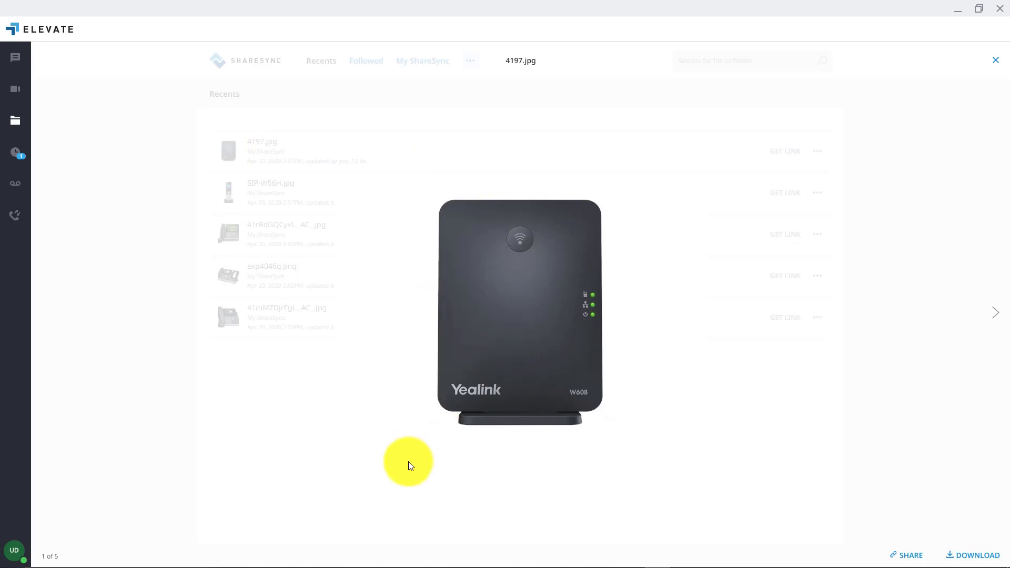
left_click(996, 61)
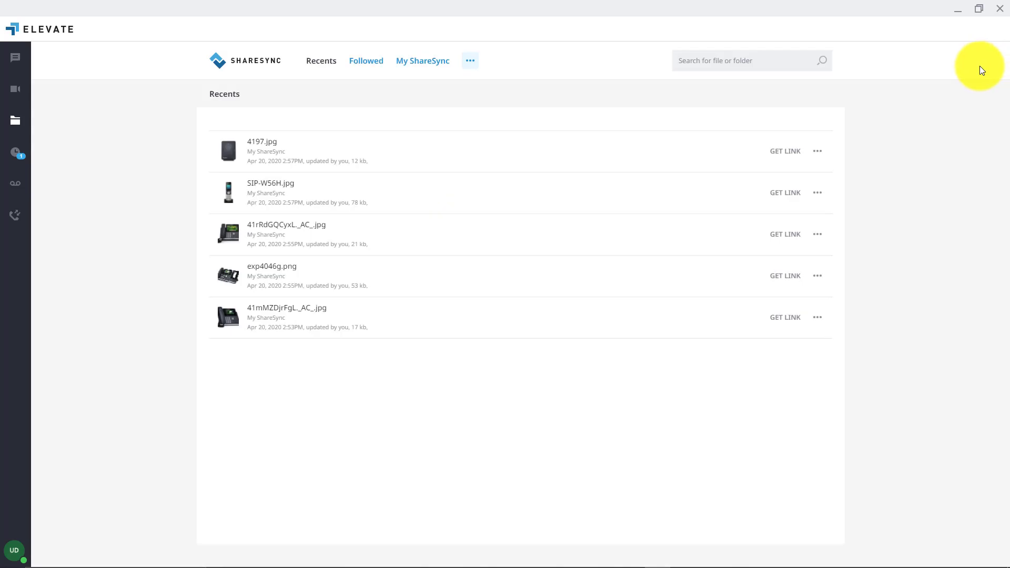